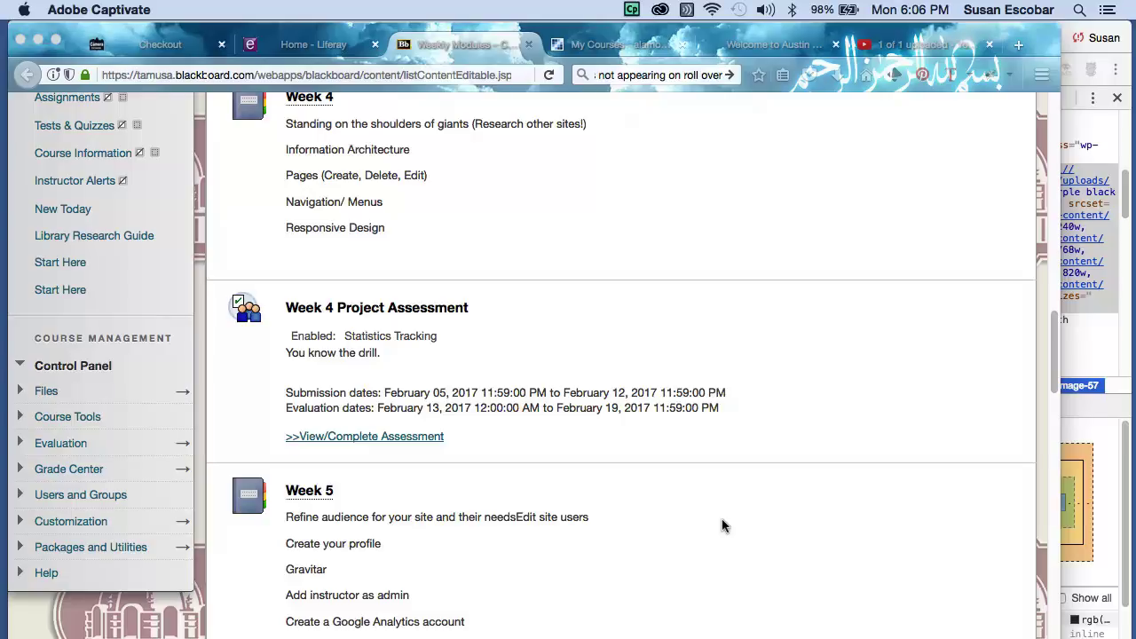
Open the Week 4 folder and browse its video, assignment description, Information Architecture reading and quiz.
scroll(667, 342, up, 3)
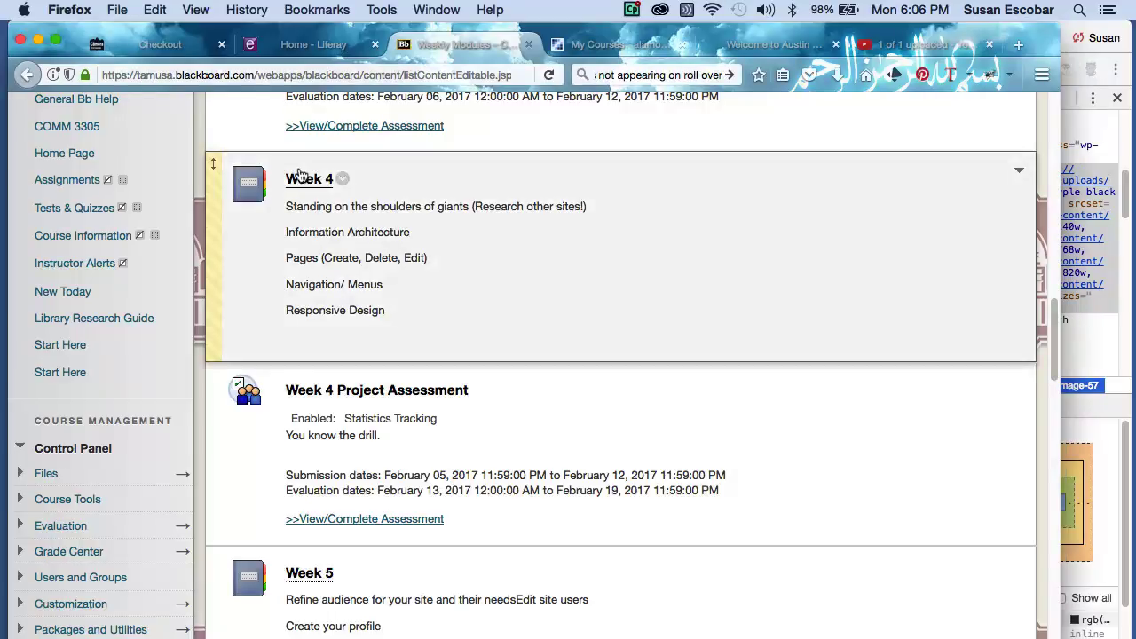
click(300, 174)
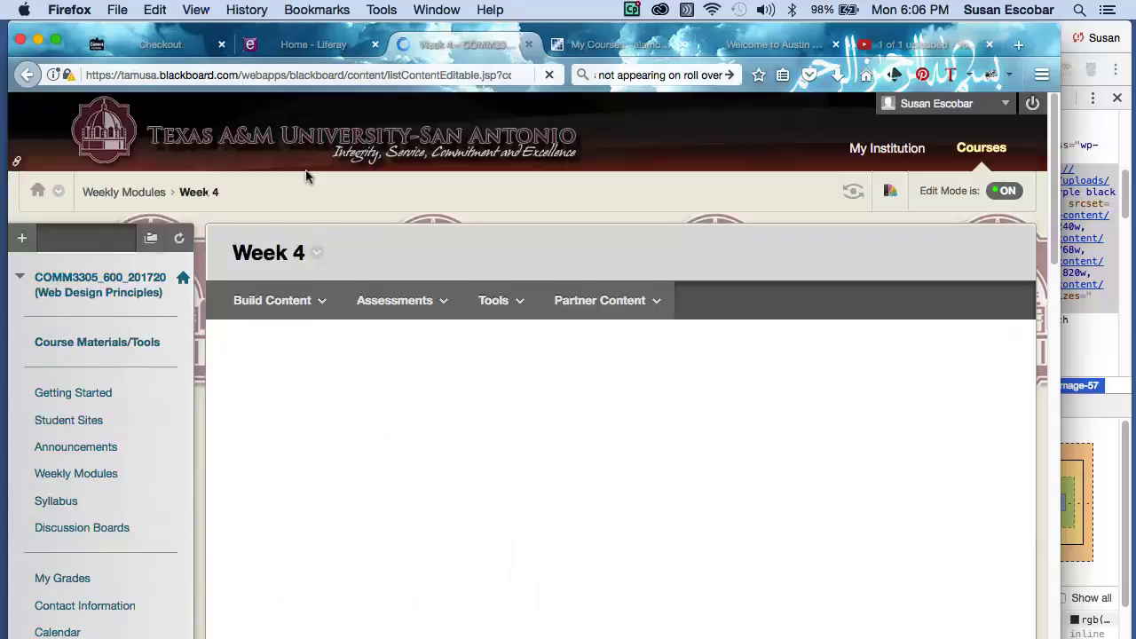
scroll(666, 385, down, 2)
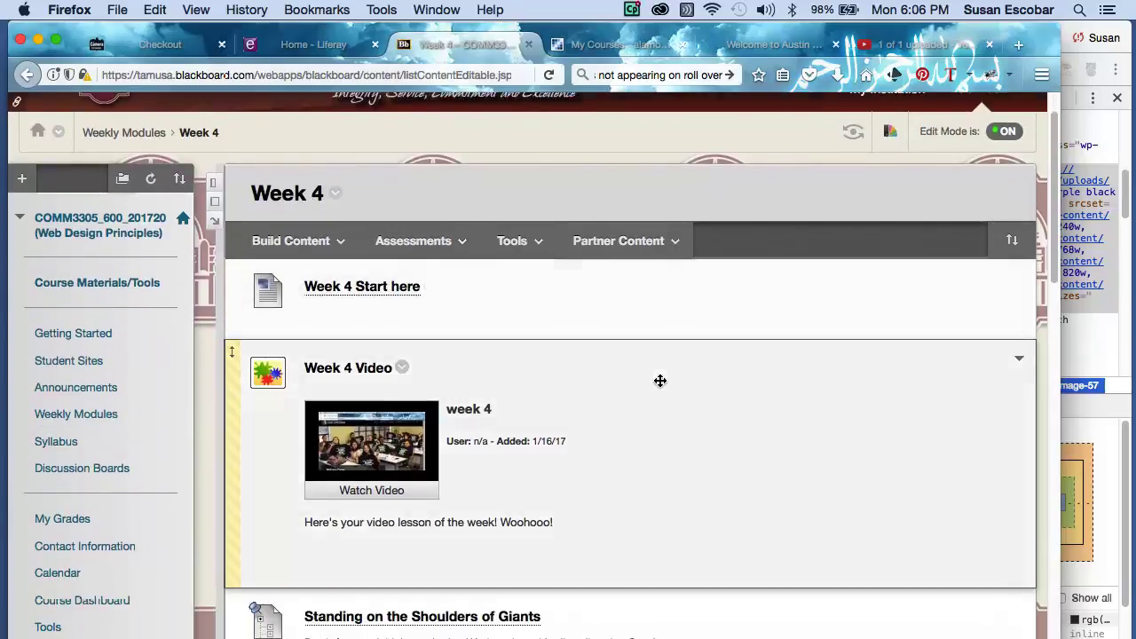
scroll(666, 386, down, 15)
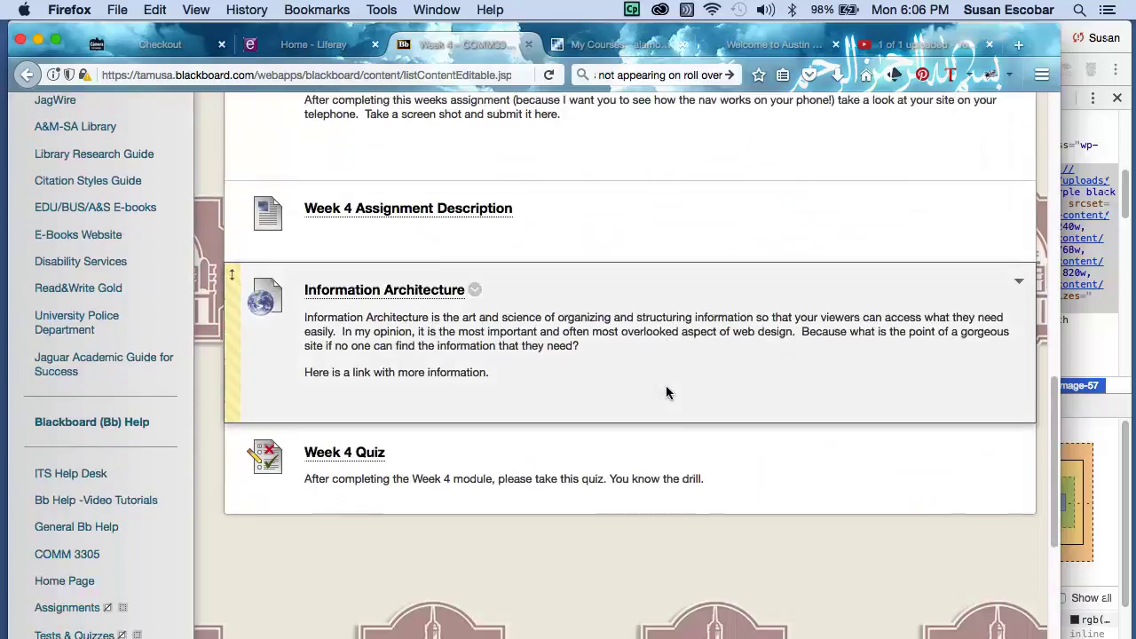
scroll(666, 394, down, 1)
scroll(666, 393, up, 1)
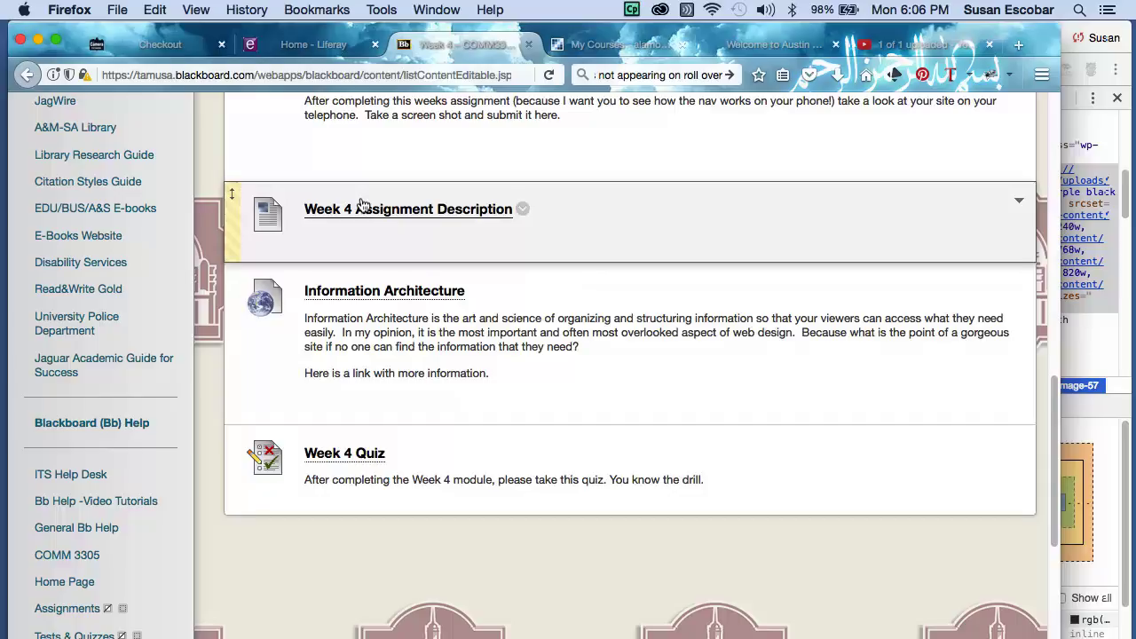
Open Week 4 Assignment Description in Edit Blank Page and highlight its four project requirement lines.
click(363, 205)
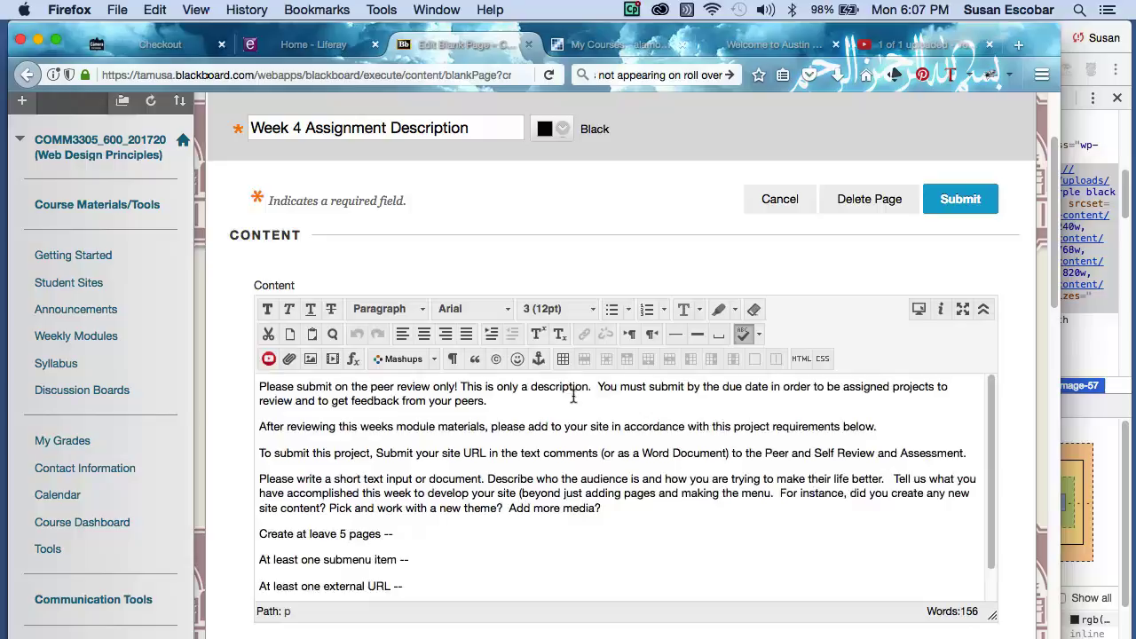
scroll(604, 306, down, 1)
scroll(603, 302, down, 4)
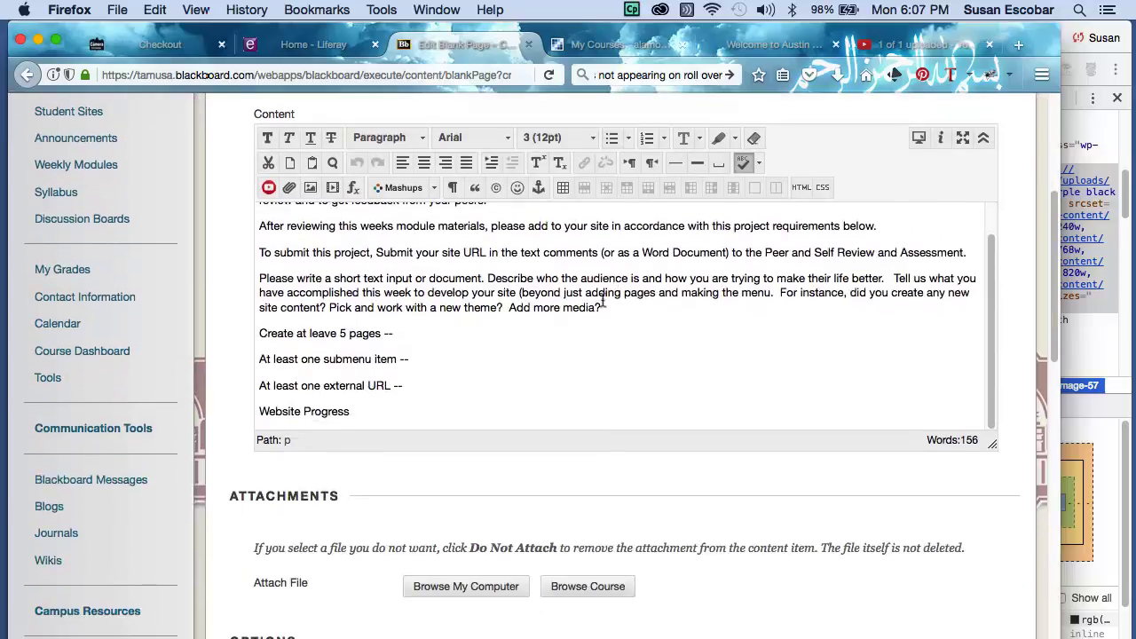
scroll(586, 320, up, 1)
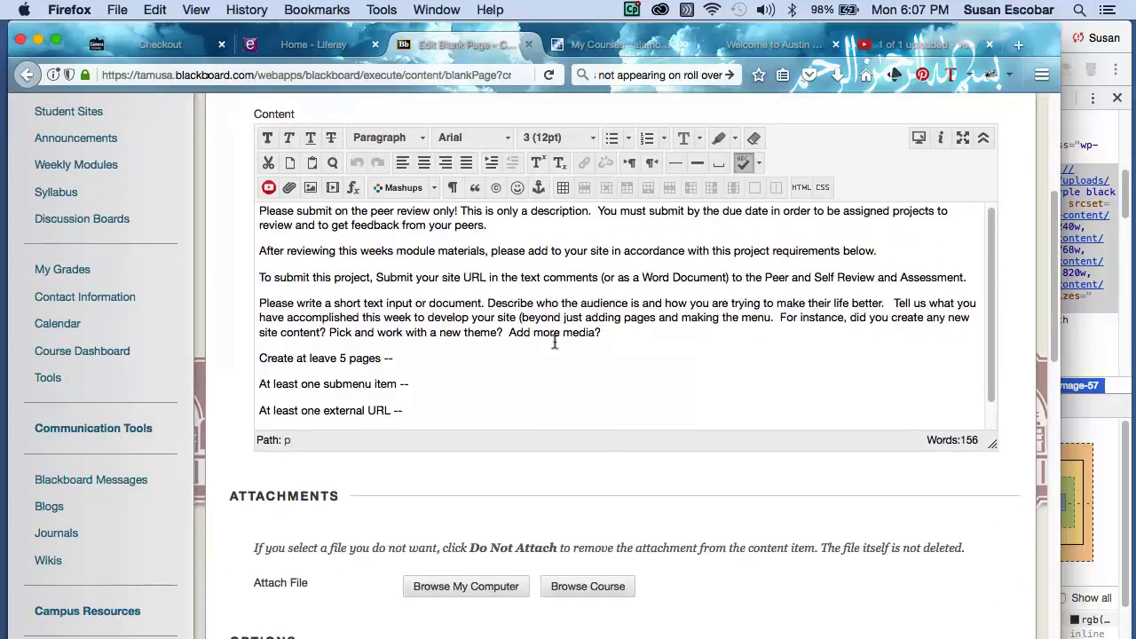
scroll(554, 342, down, 1)
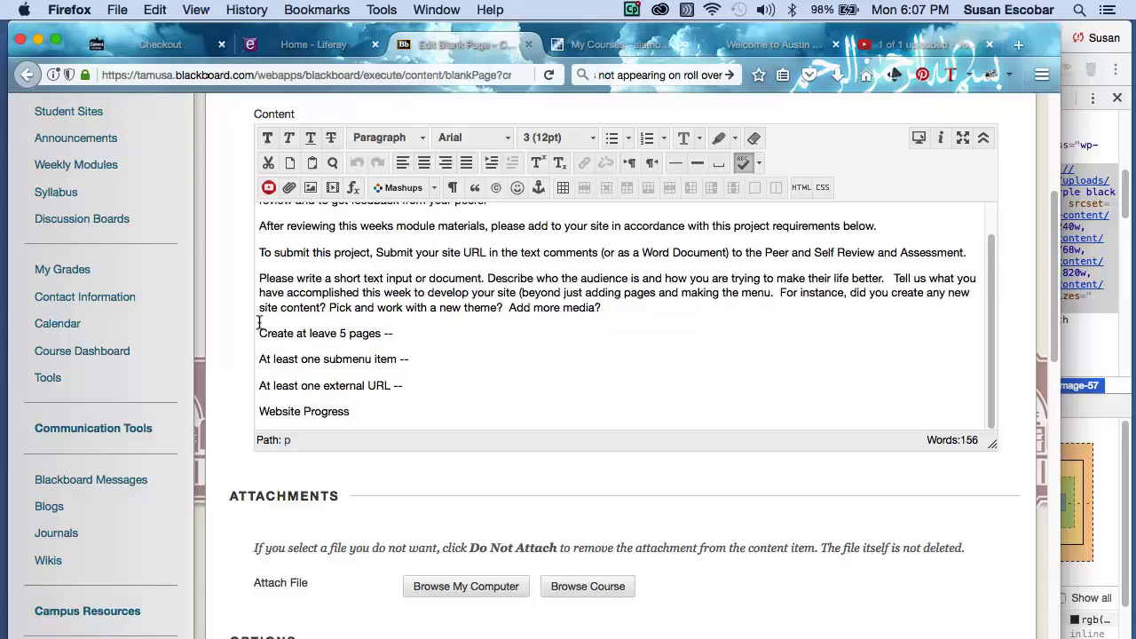
drag(260, 330, 364, 417)
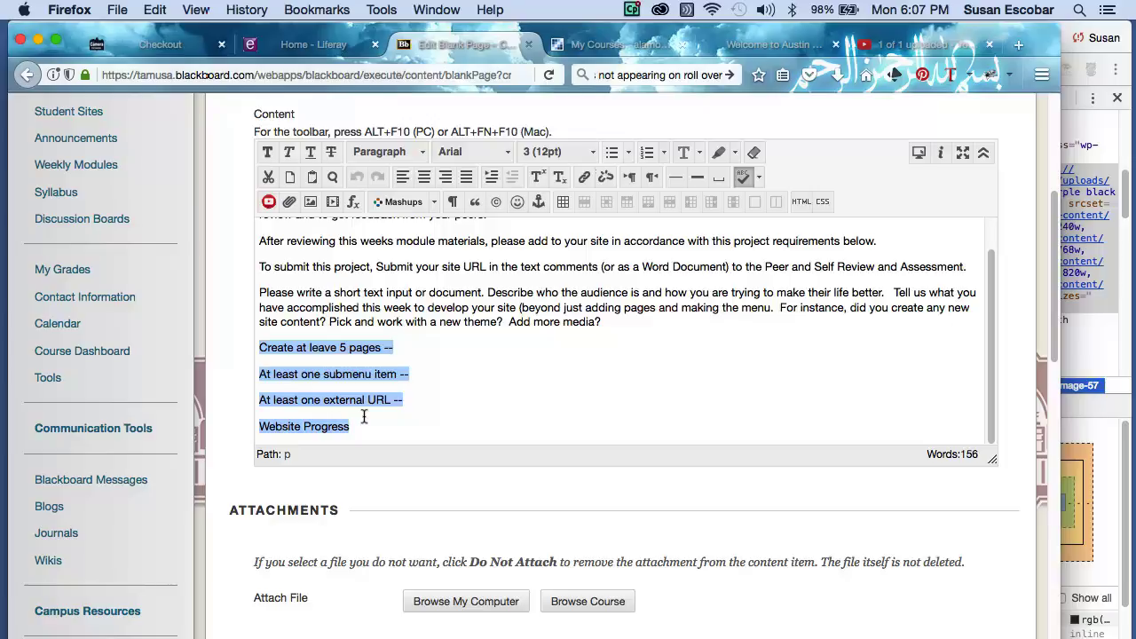
scroll(363, 417, up, 1)
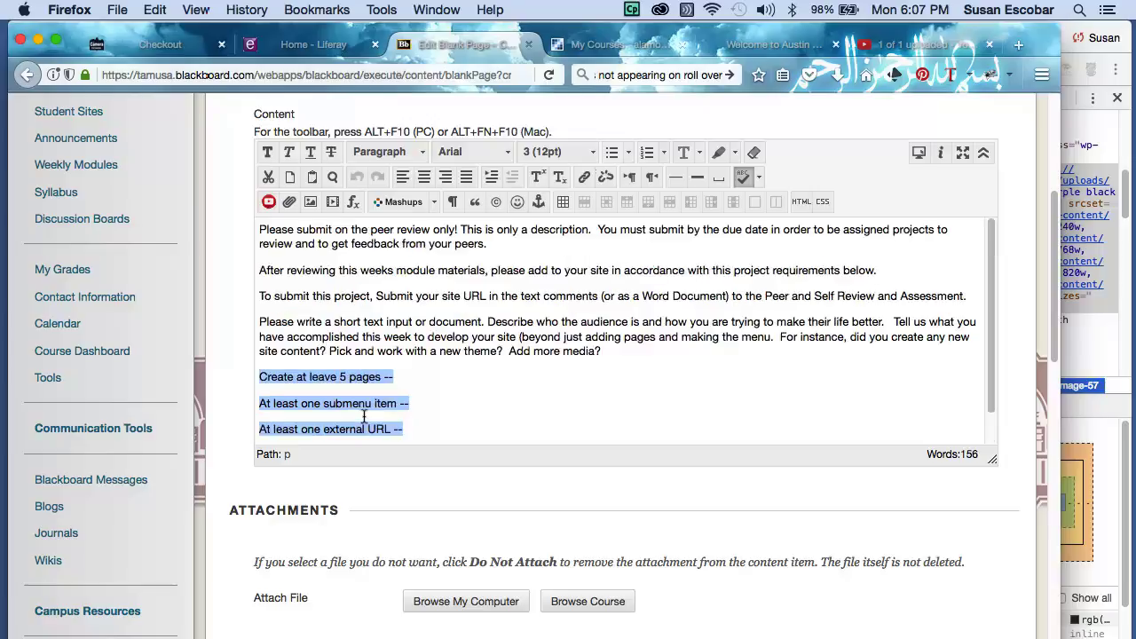
scroll(771, 134, up, 5)
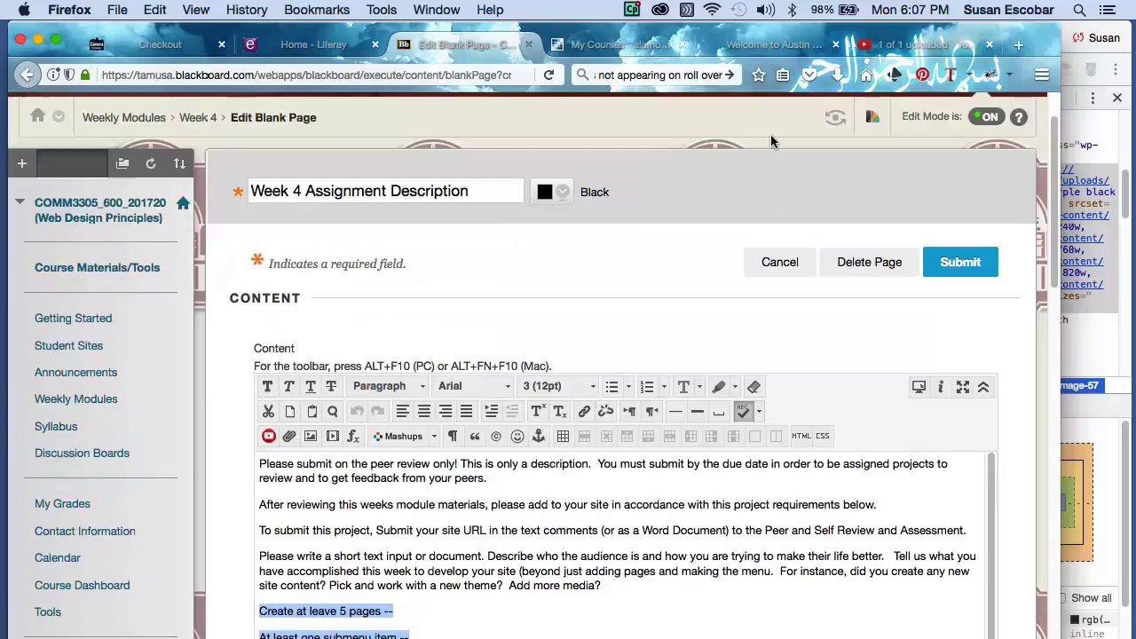
Switch the course into Student Preview mode.
right_click(834, 117)
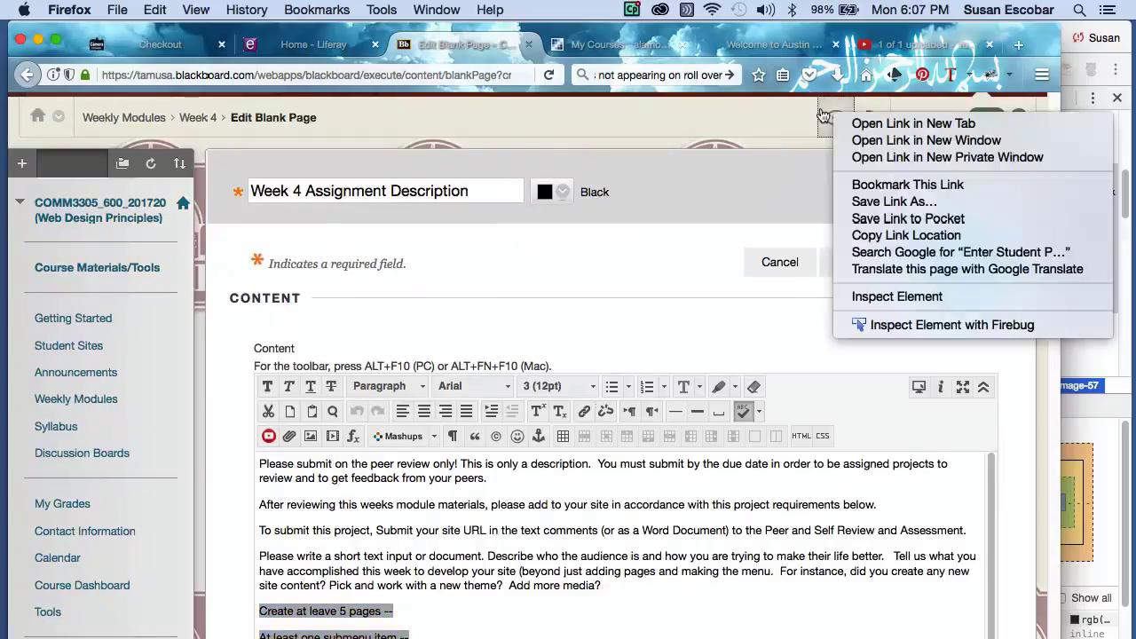
click(777, 120)
click(829, 114)
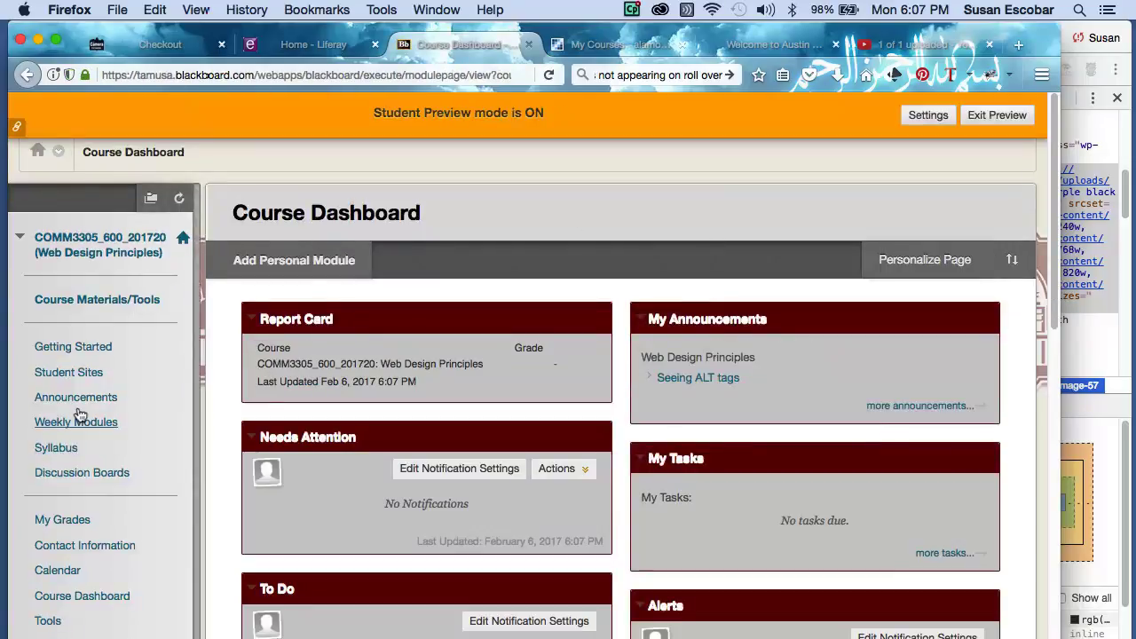
Show Weekly Modules as a student, down to Week 4 Project Assessment's submission and evaluation dates.
click(78, 415)
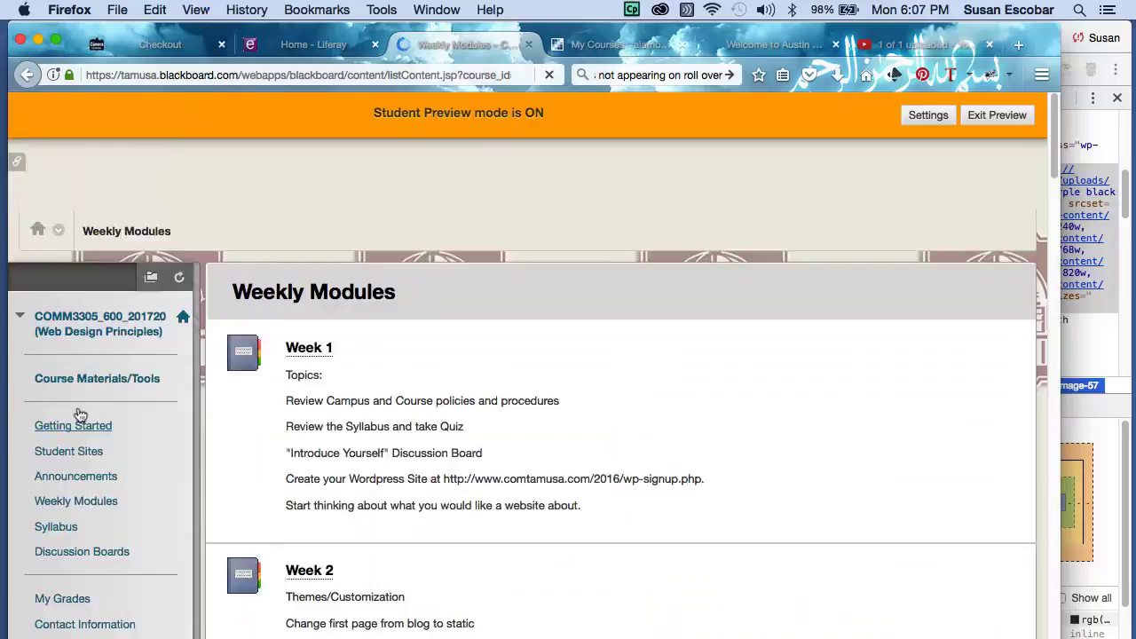
scroll(551, 364, down, 15)
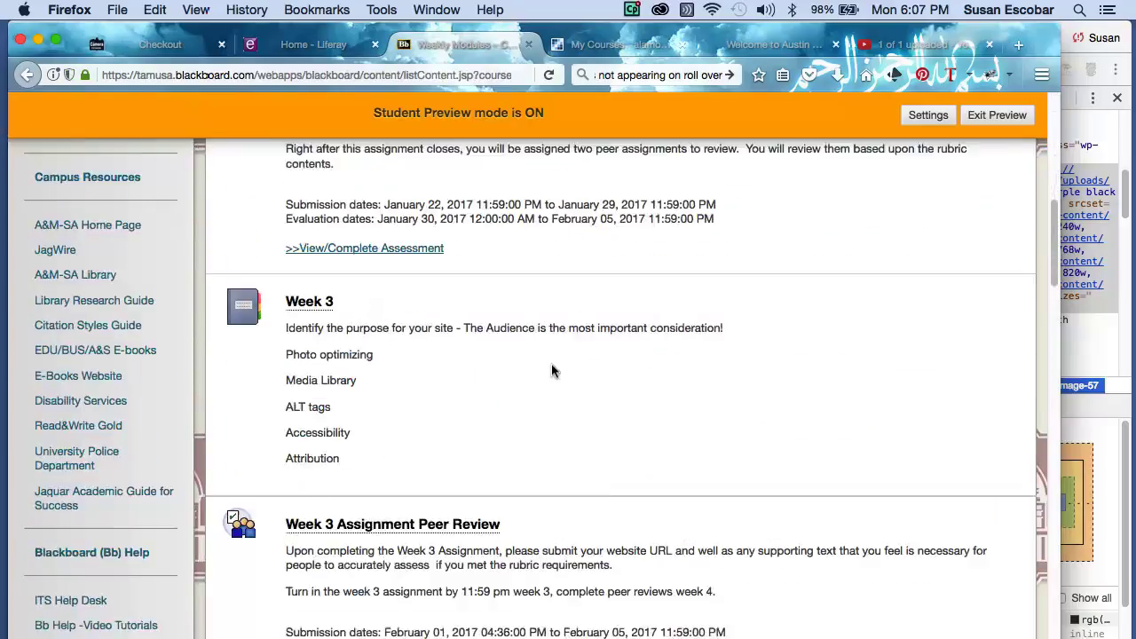
scroll(551, 364, down, 8)
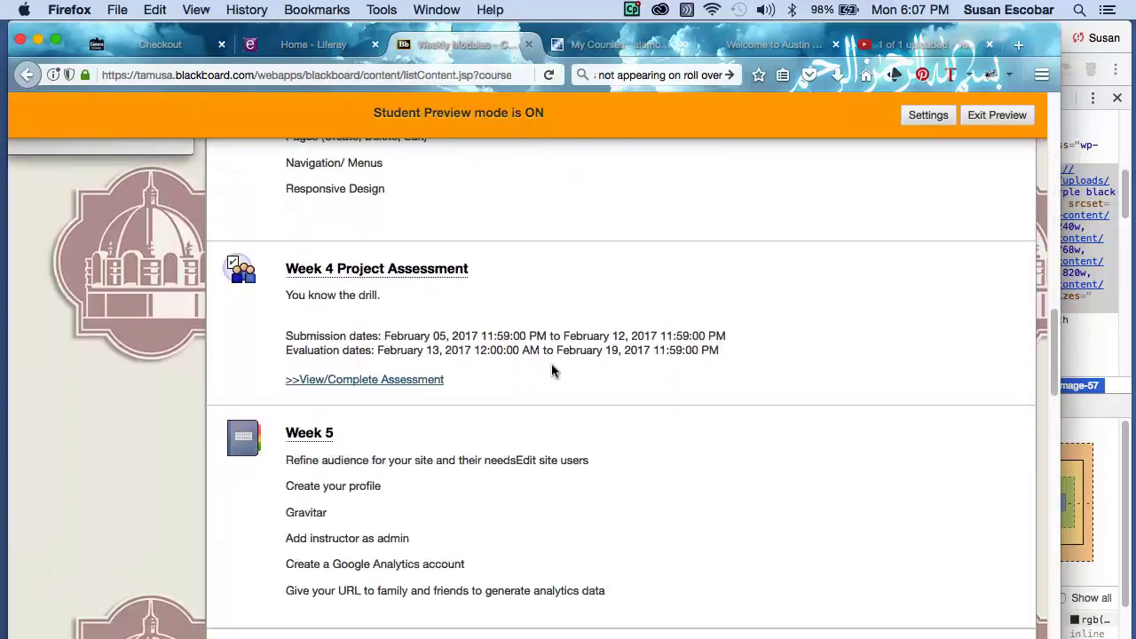
scroll(552, 370, up, 2)
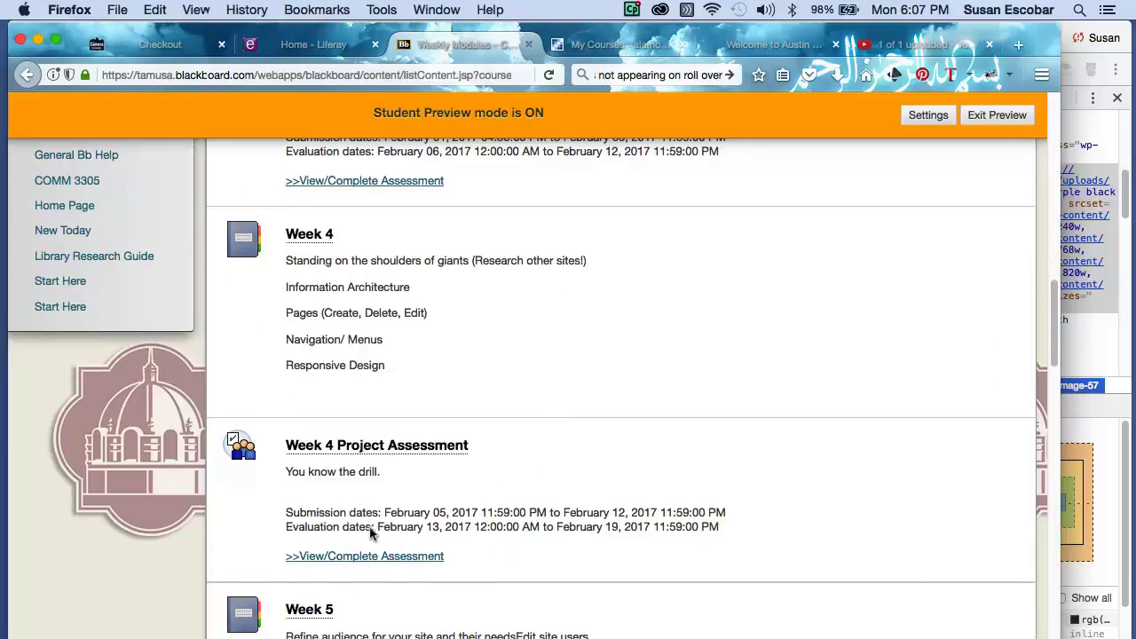
scroll(370, 527, down, 3)
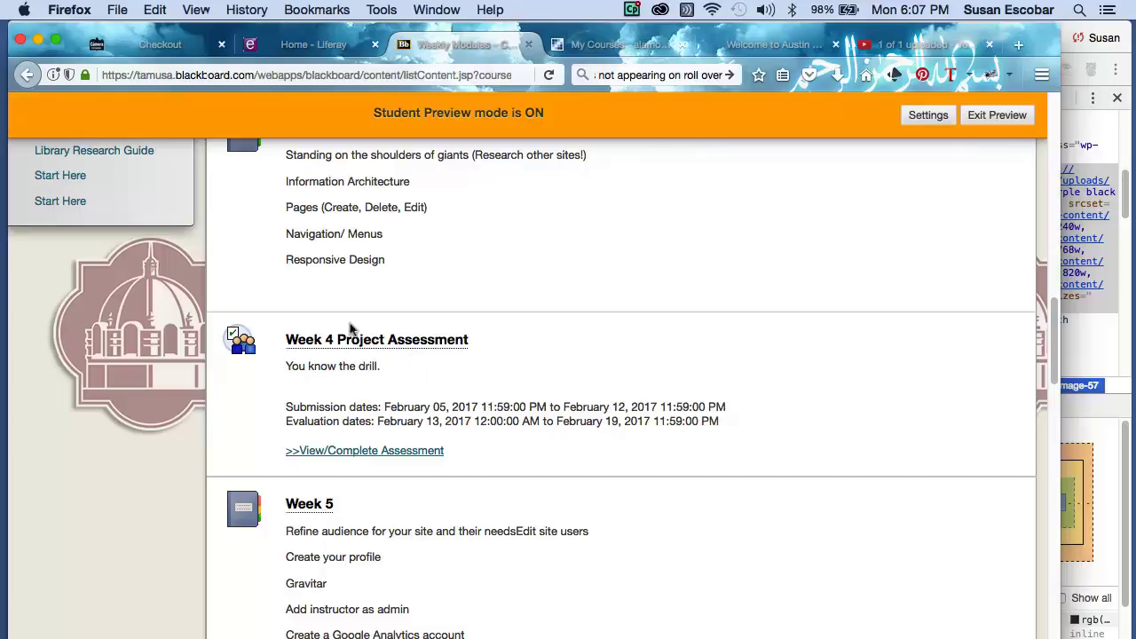
scroll(435, 226, down, 1)
scroll(434, 227, up, 2)
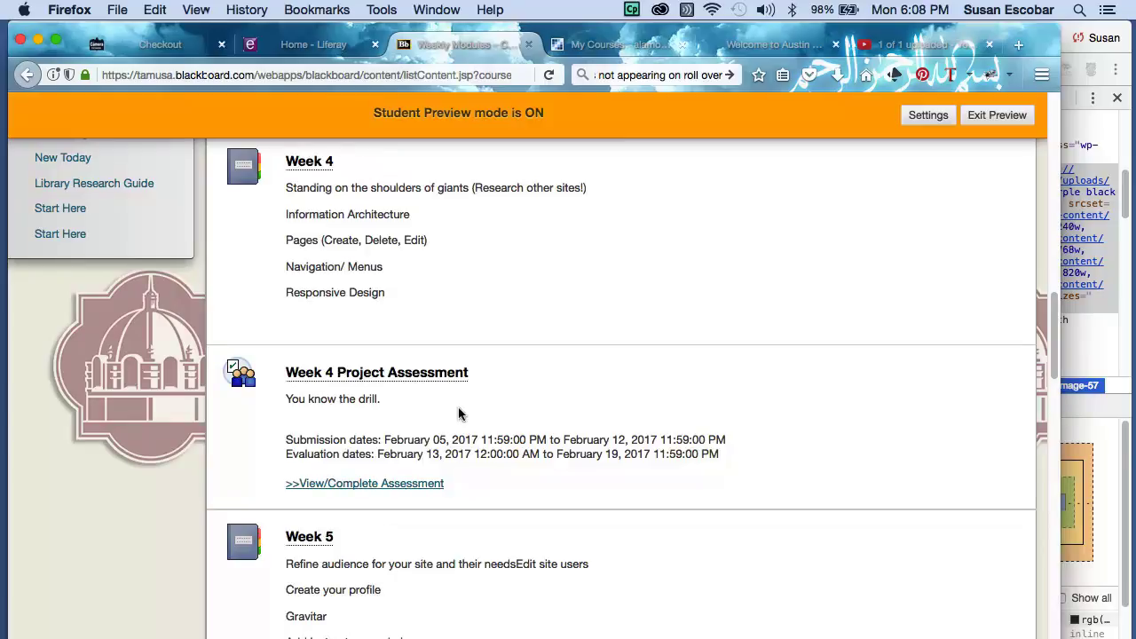
scroll(458, 408, down, 2)
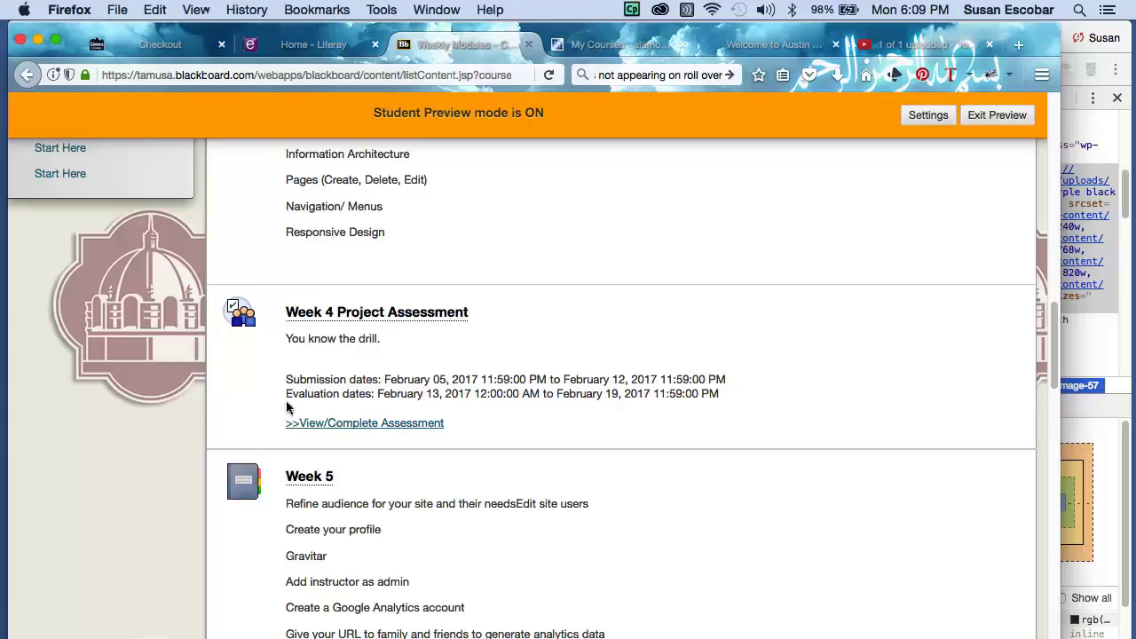
Open Week 4 Project Assessment's Take Assessment page, with Question 1 marked Not Completed.
click(353, 423)
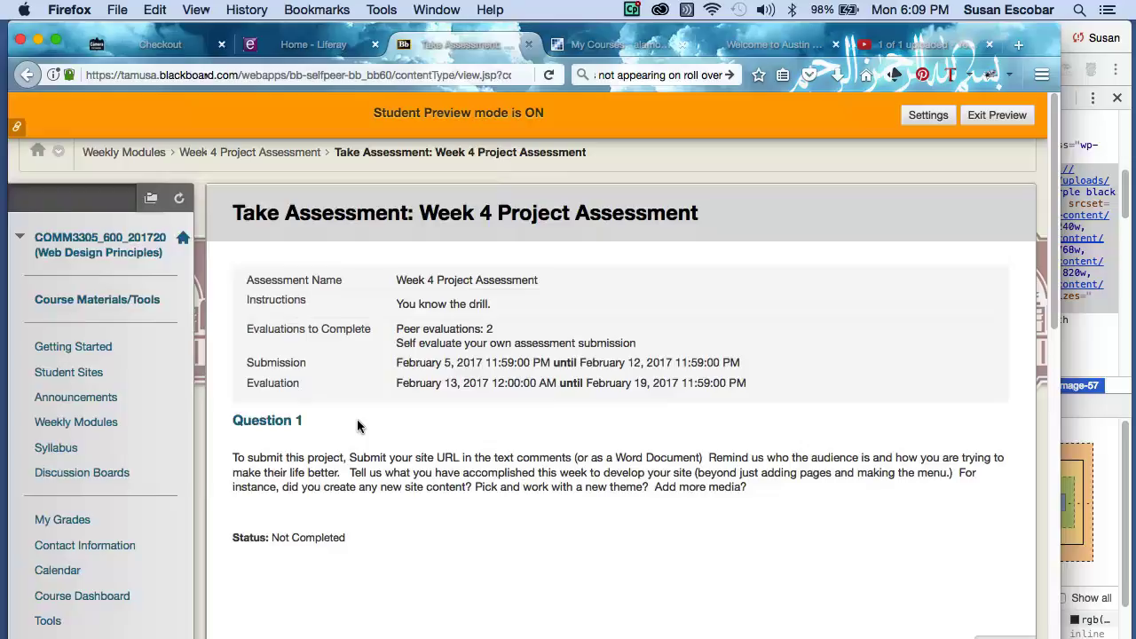
scroll(662, 299, down, 2)
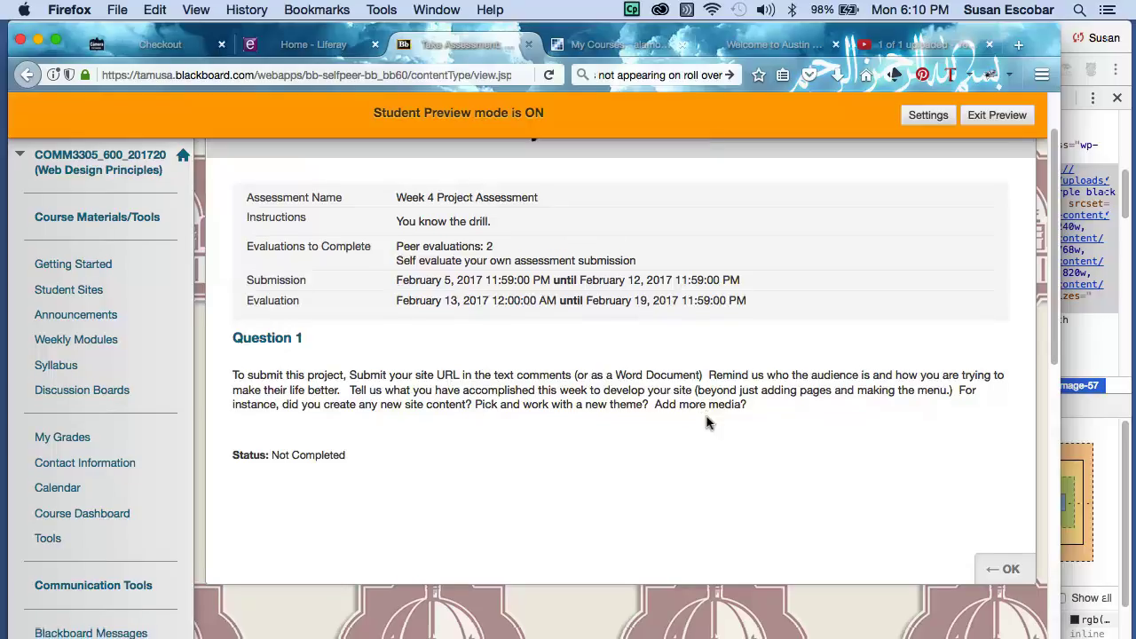
scroll(706, 421, down, 1)
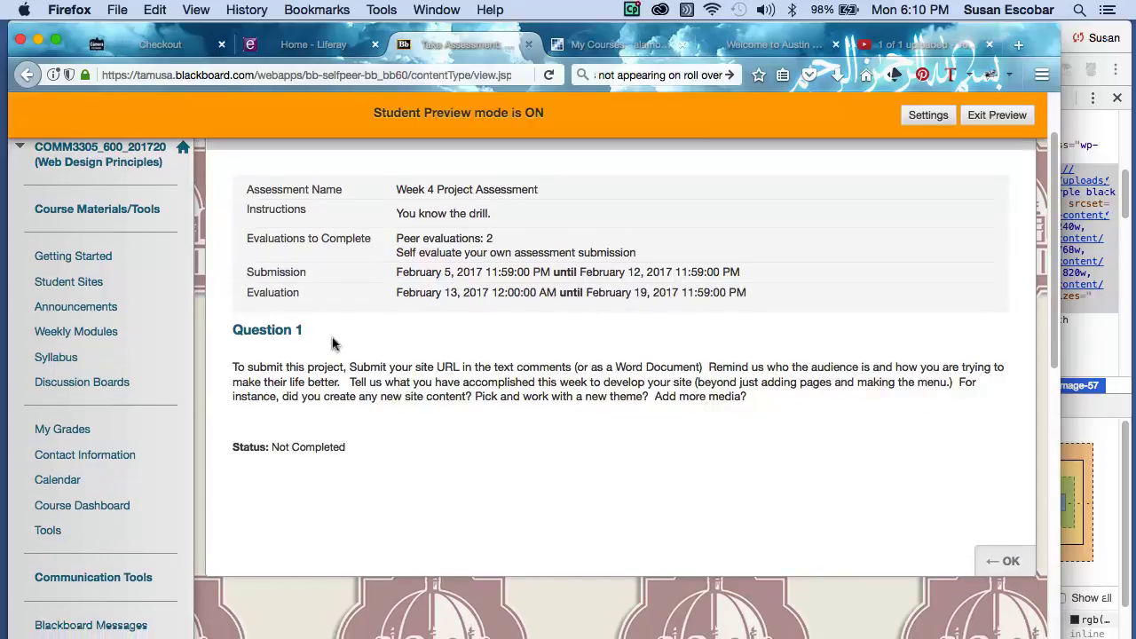
scroll(550, 337, up, 3)
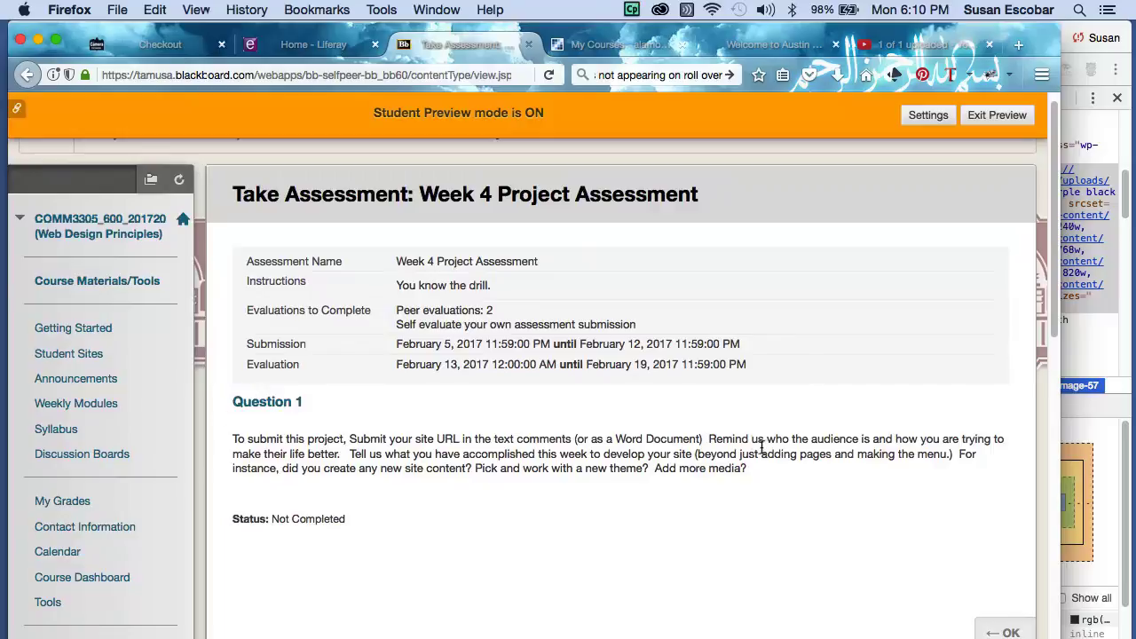
Open the Question 1 response page, type 'My audience' as a trial, then erase it.
click(255, 401)
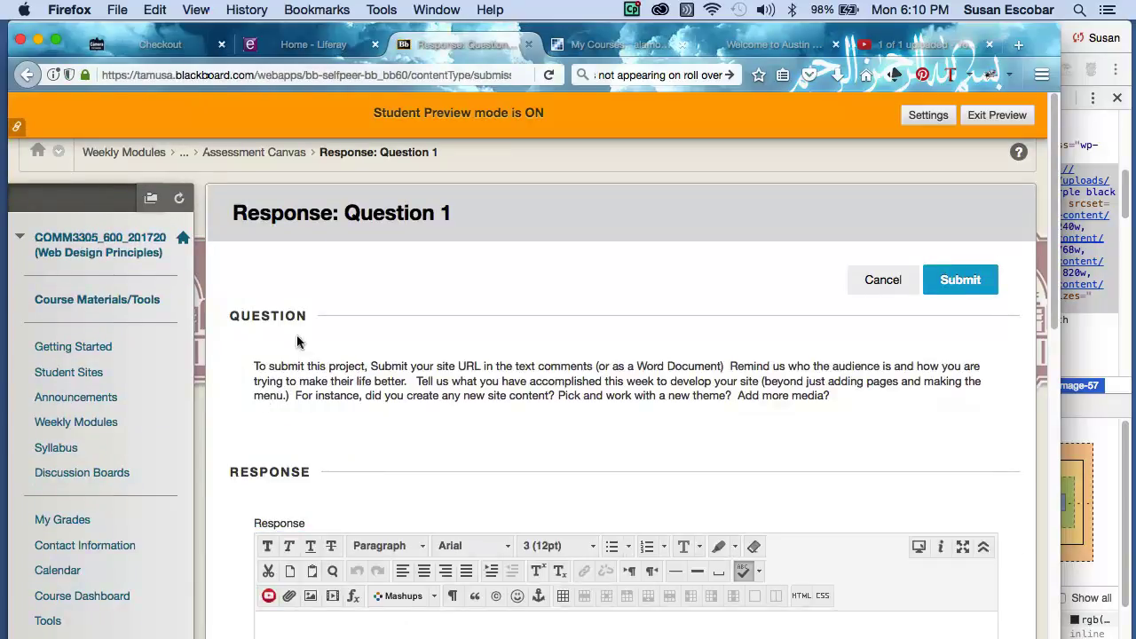
scroll(577, 346, down, 1)
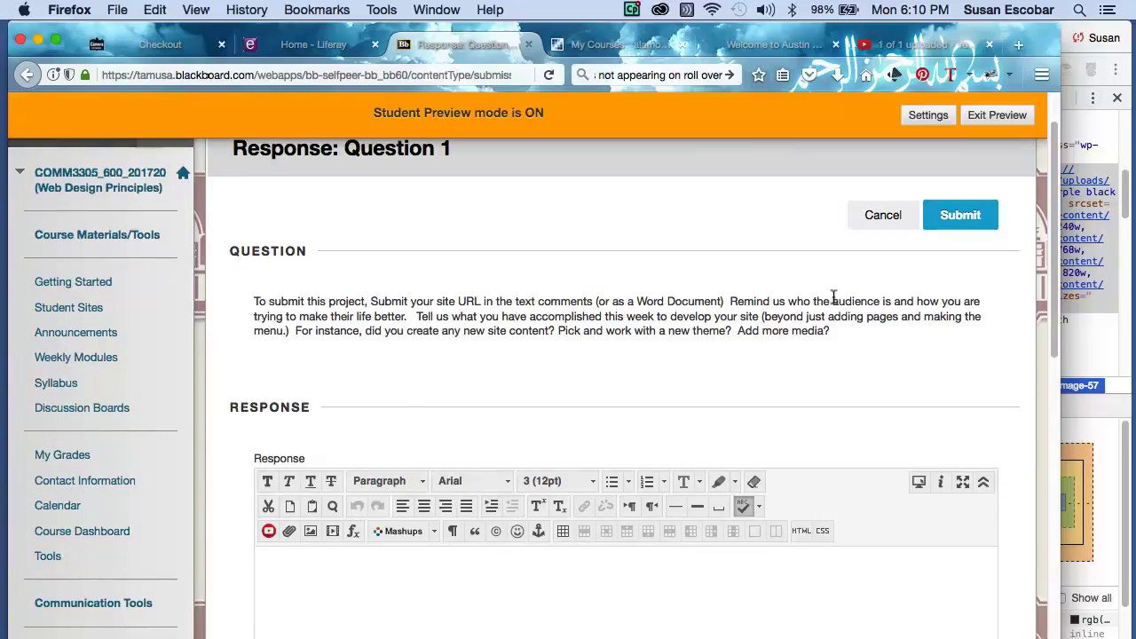
scroll(833, 302, down, 3)
click(285, 383)
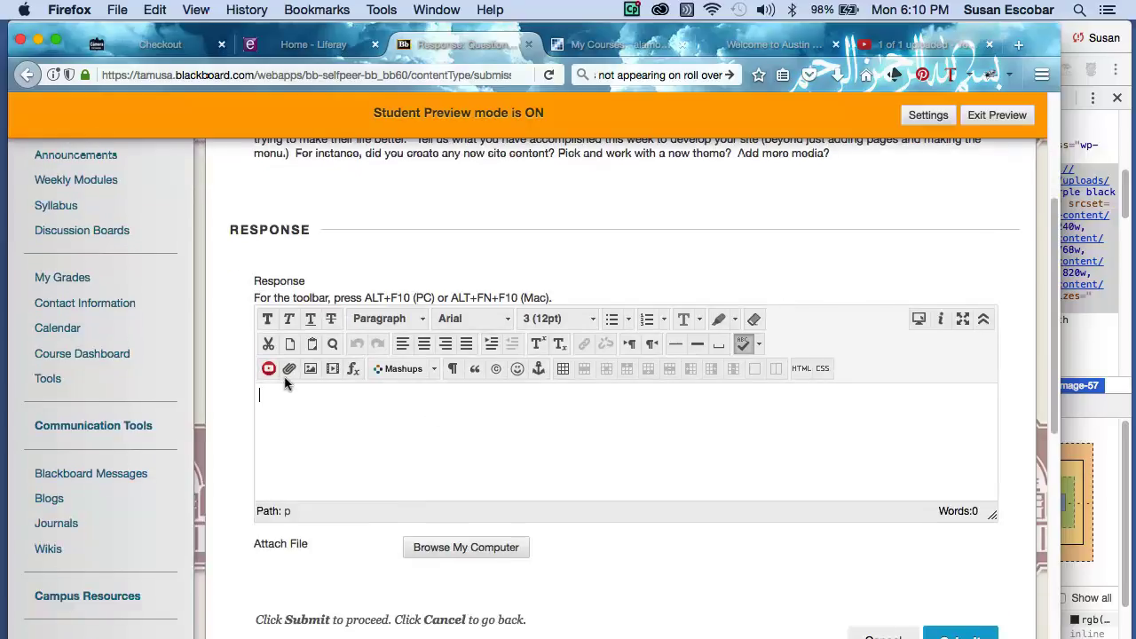
text(My audience)
key(BackSpace)
key(BackSpace)
key(BackSpace)
key(BackSpace)
key(BackSpace)
key(BackSpace)
key(BackSpace)
key(BackSpace)
key(BackSpace)
key(BackSpace)
key(BackSpace)
Look over the response page and cancel without submitting.
scroll(285, 383, up, 3)
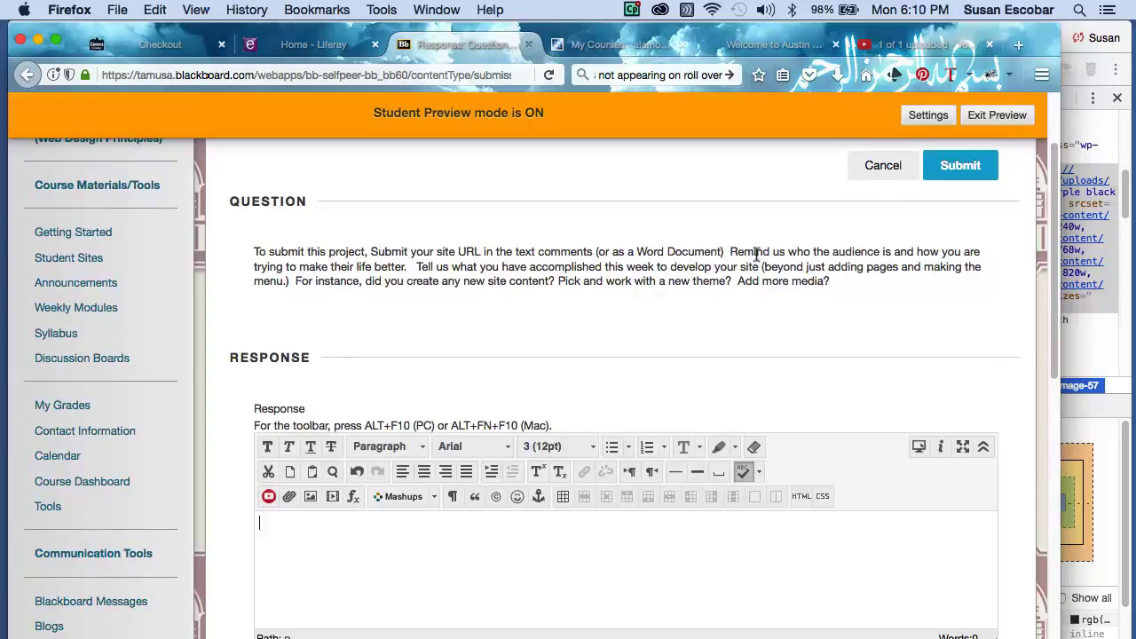
scroll(756, 254, down, 5)
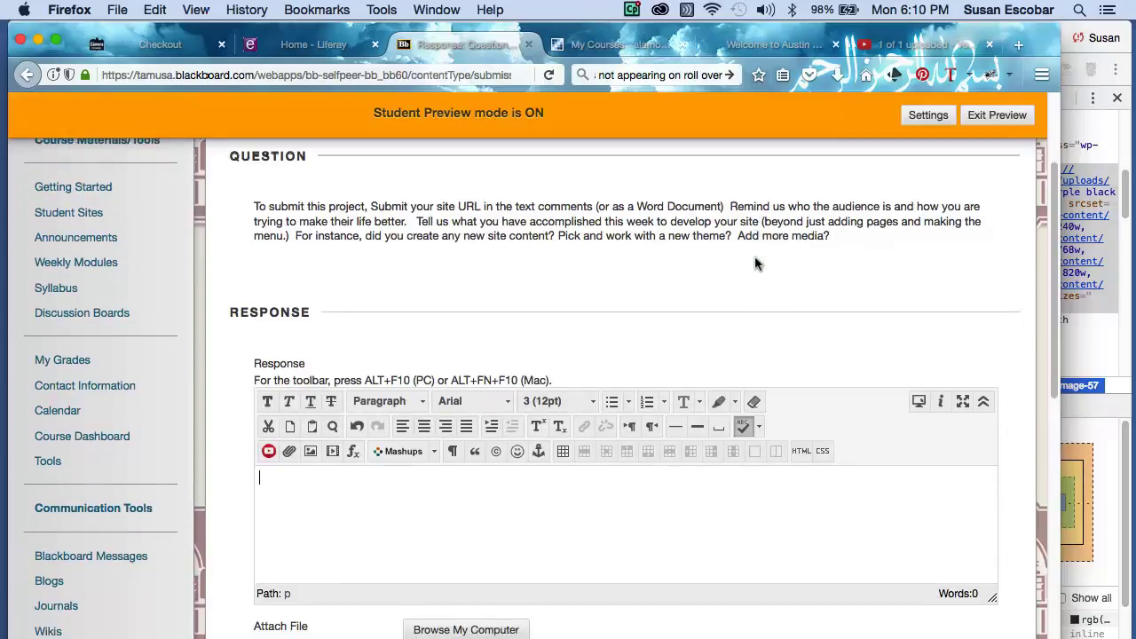
scroll(755, 259, down, 1)
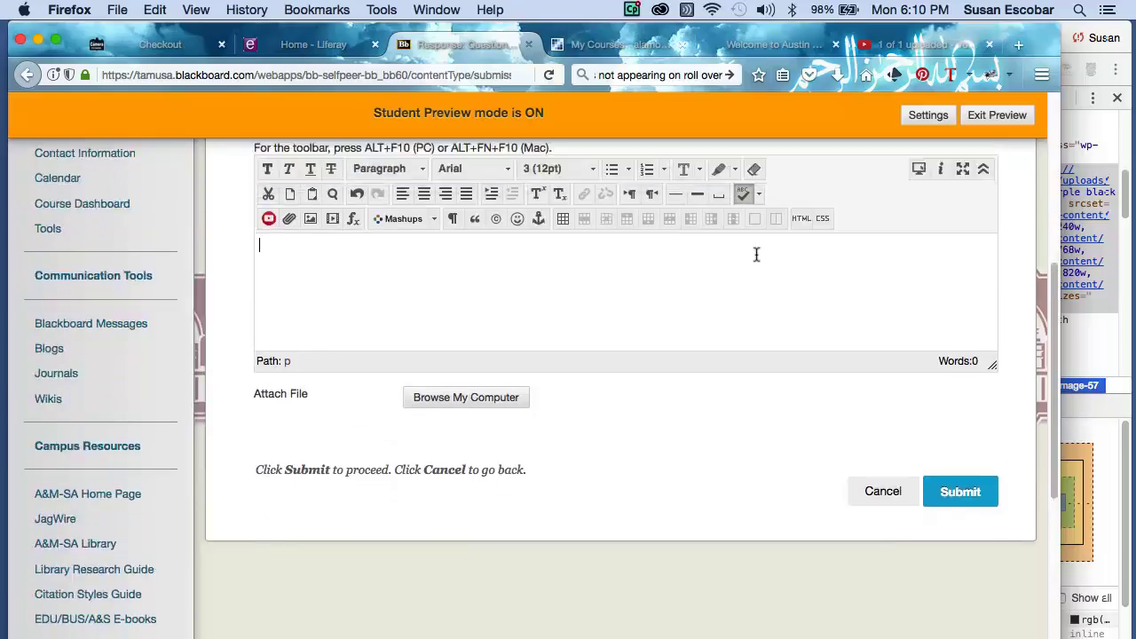
scroll(756, 255, up, 5)
scroll(756, 254, up, 2)
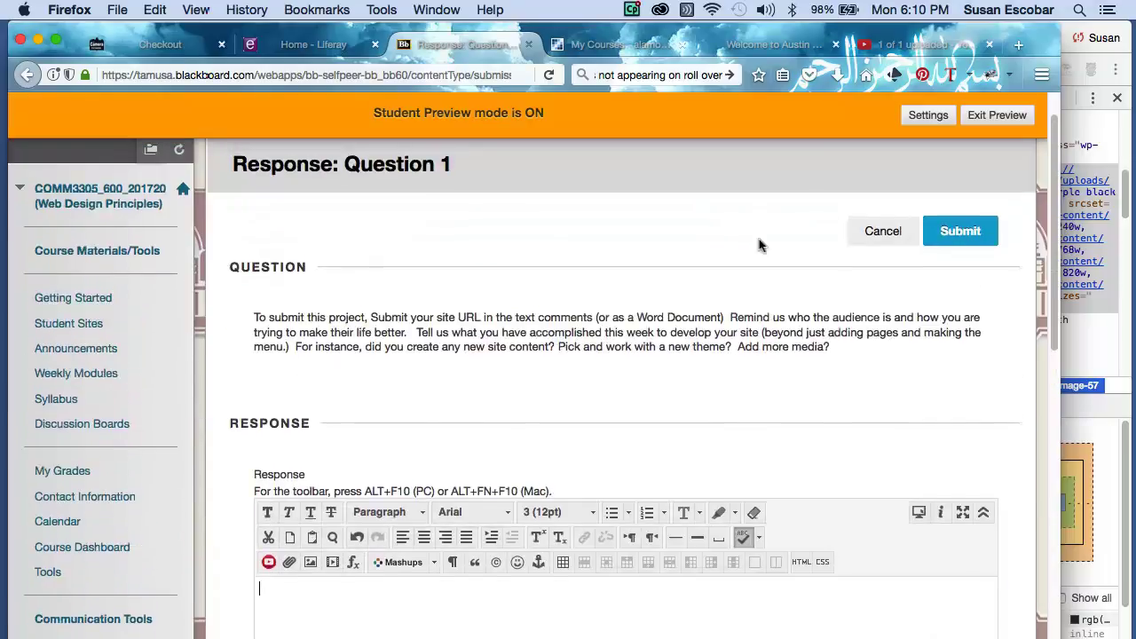
click(881, 230)
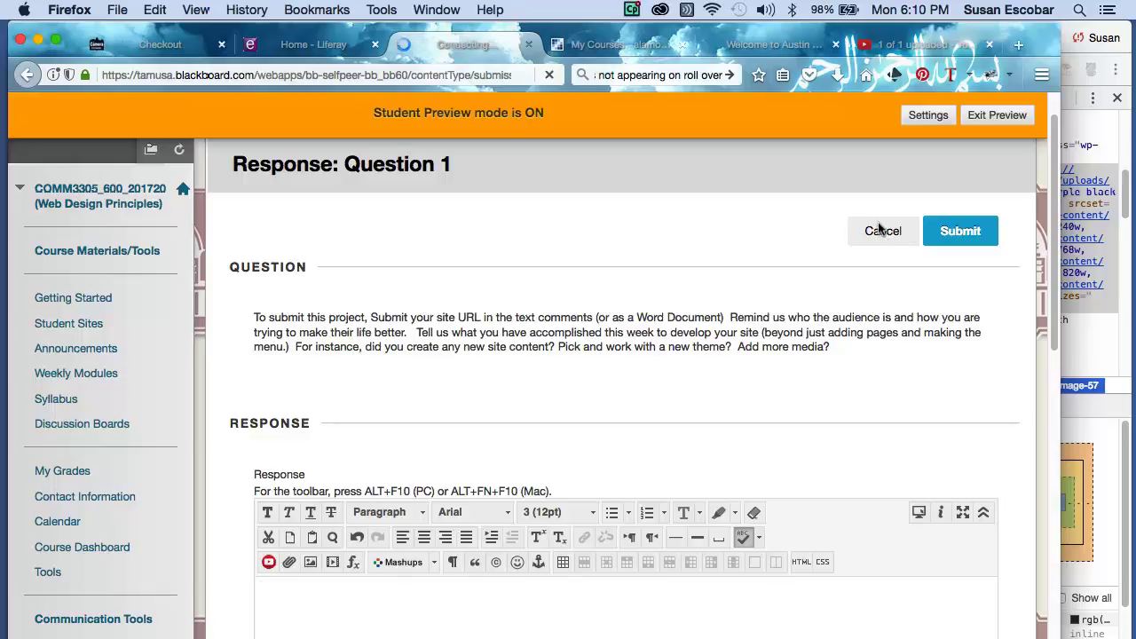
Bring up the Exit Student Preview dialog from the orange preview bar.
scroll(878, 229, down, 1)
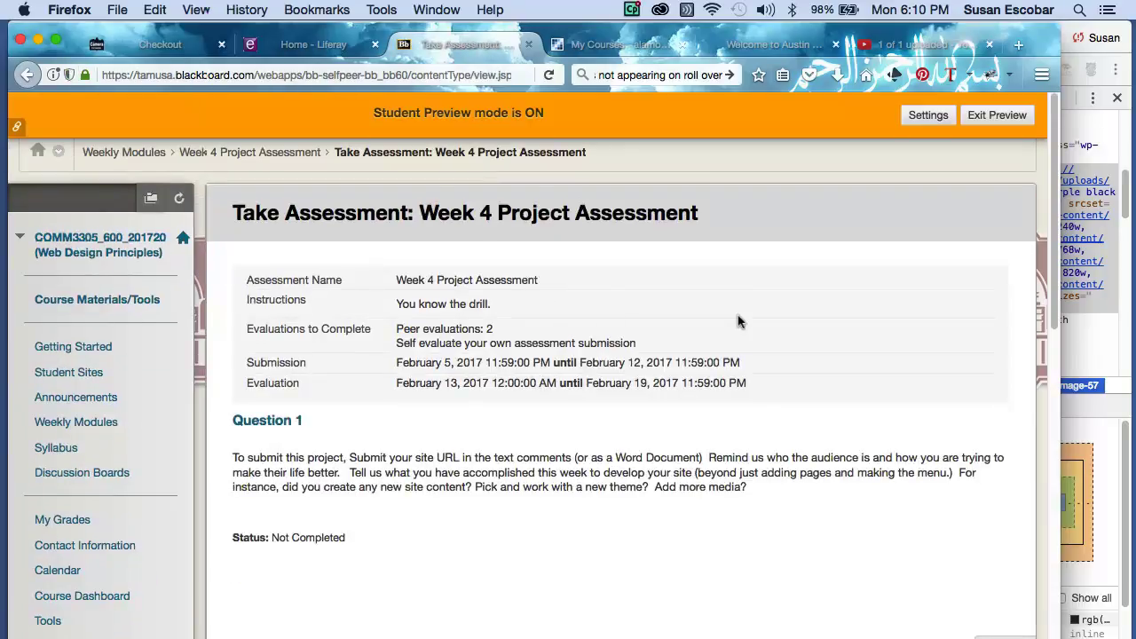
scroll(738, 322, down, 2)
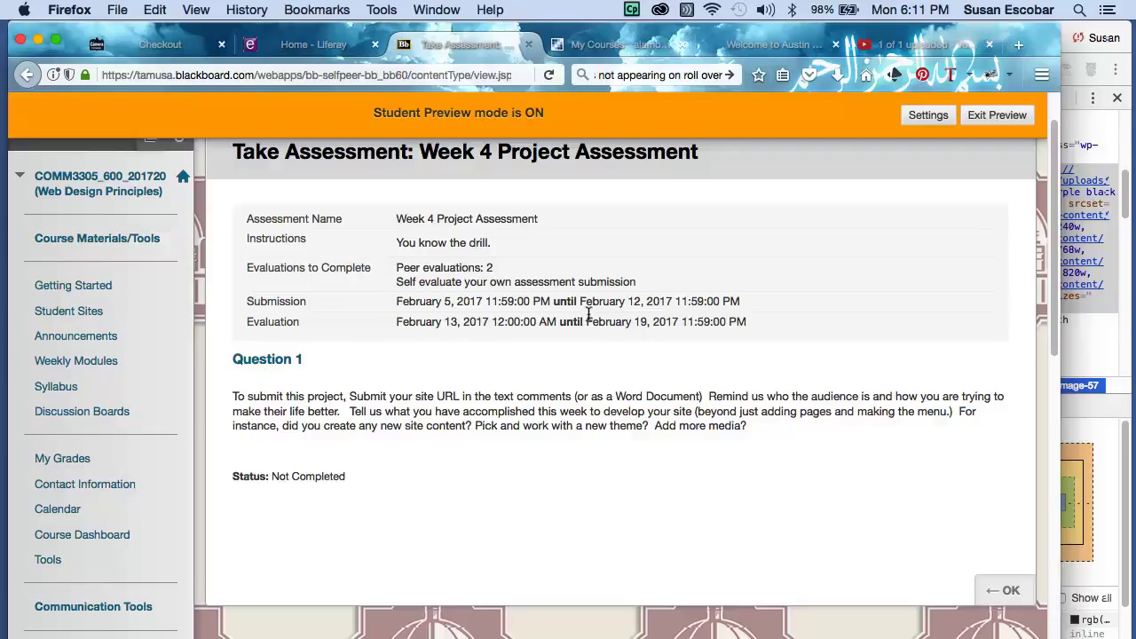
scroll(582, 316, down, 1)
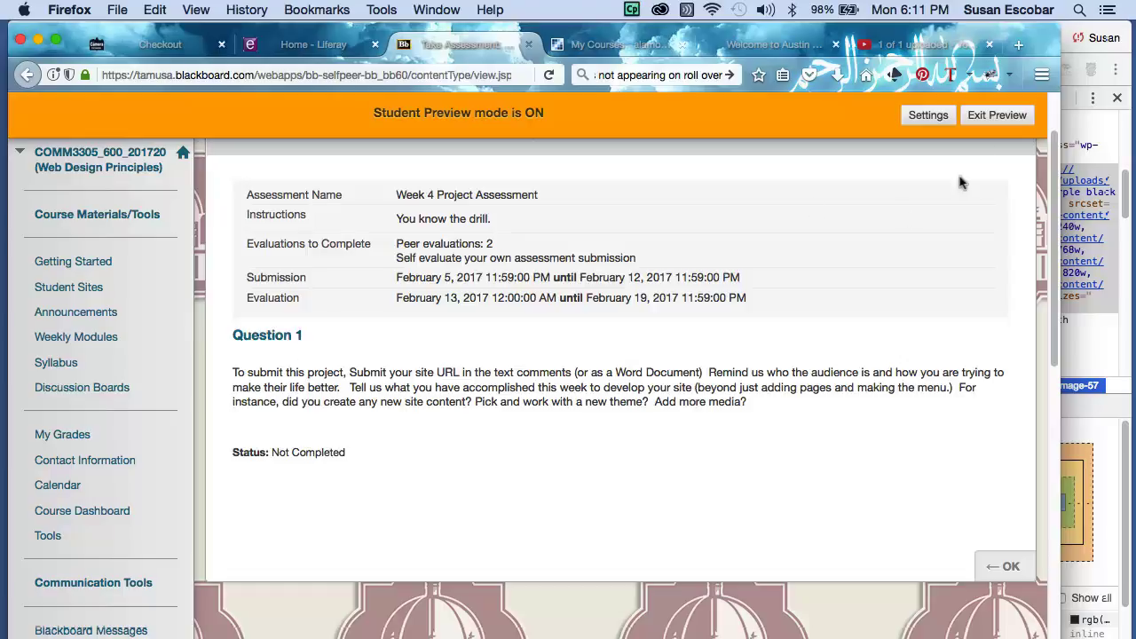
click(998, 115)
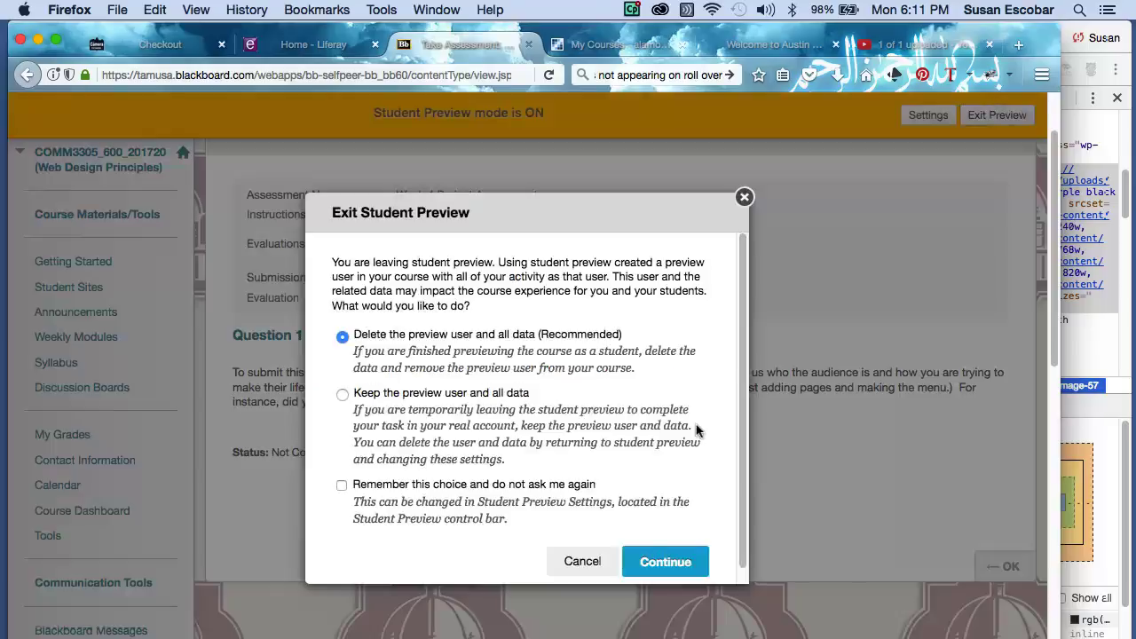
Exit student preview, deleting the preview user and data, and return to Weekly Modules.
click(649, 559)
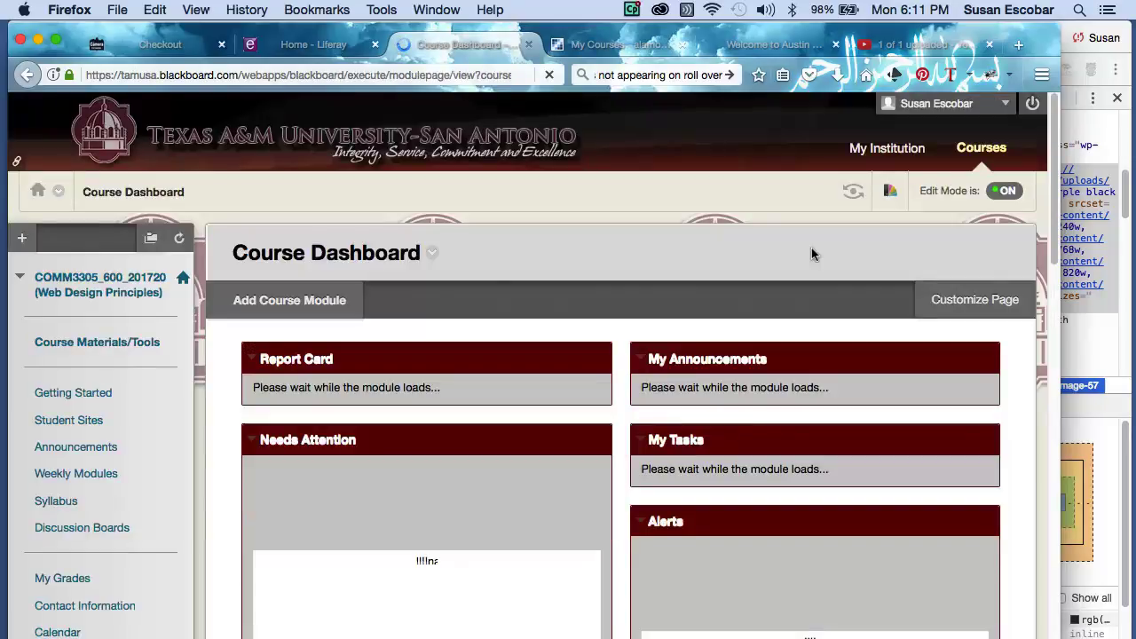
click(70, 475)
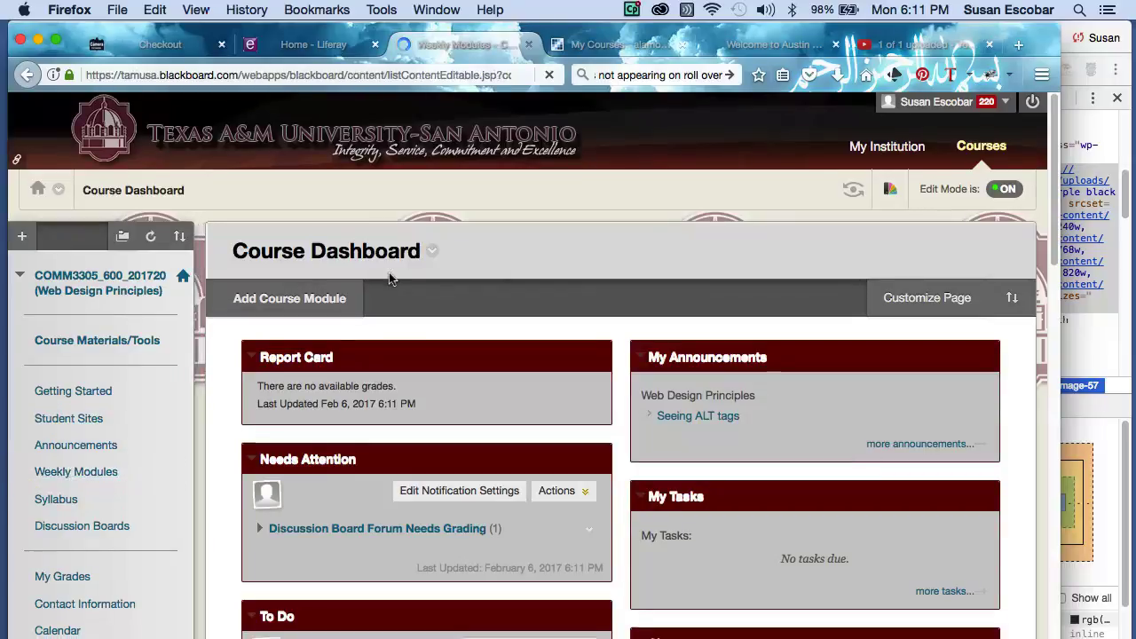
scroll(389, 272, down, 2)
scroll(388, 277, down, 3)
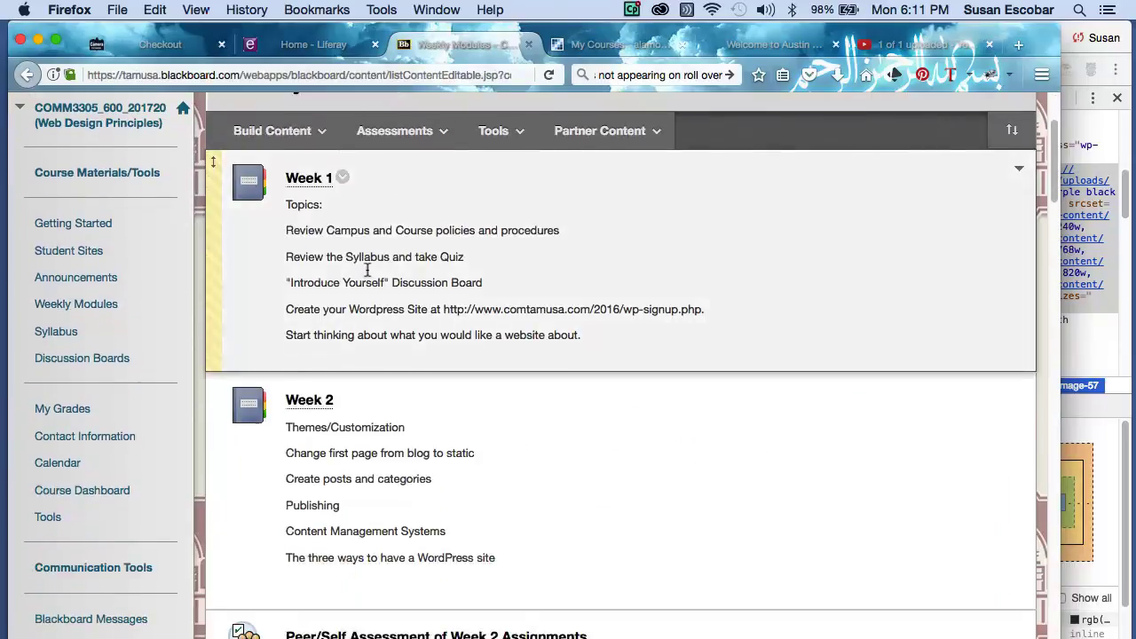
scroll(426, 373, down, 10)
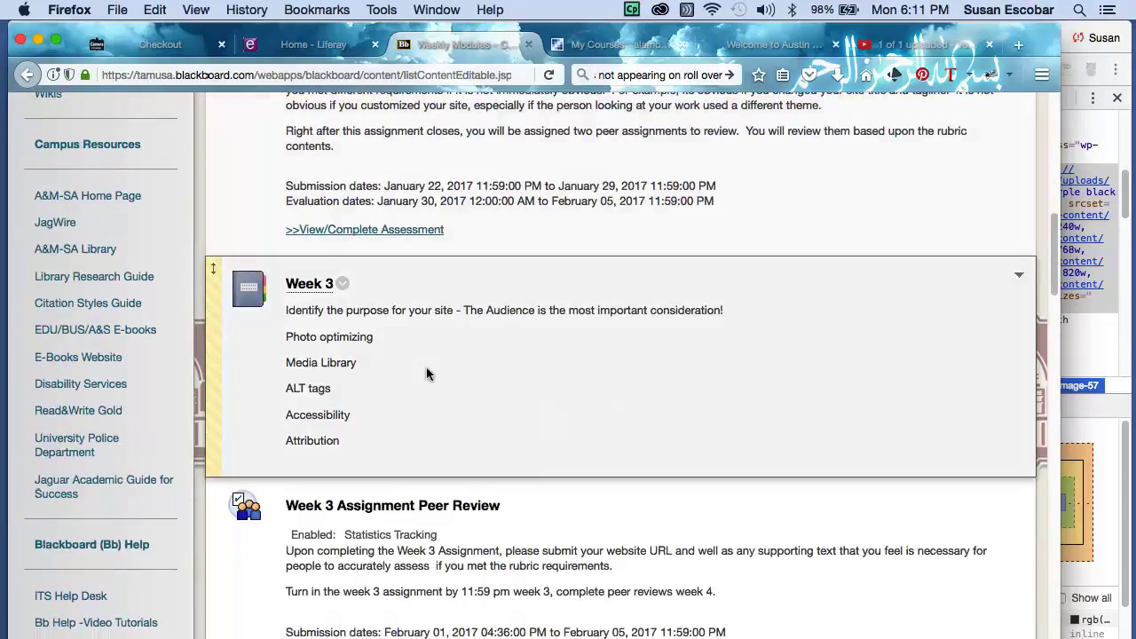
scroll(426, 373, down, 5)
scroll(426, 368, up, 1)
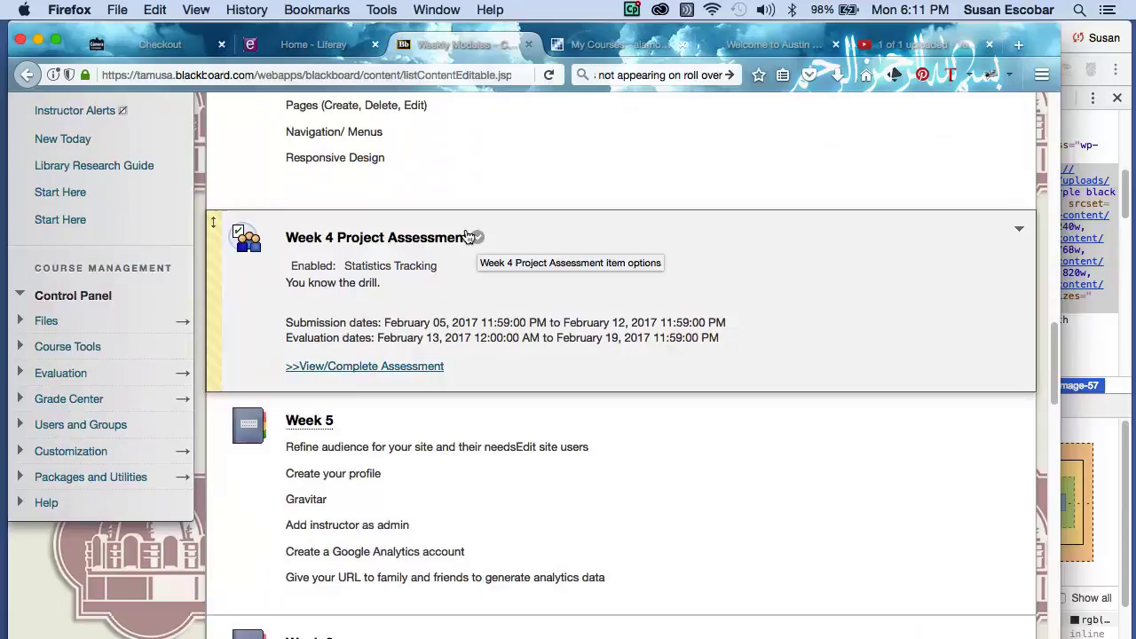
Choose Edit from the Week 4 Project Assessment options menu.
click(476, 237)
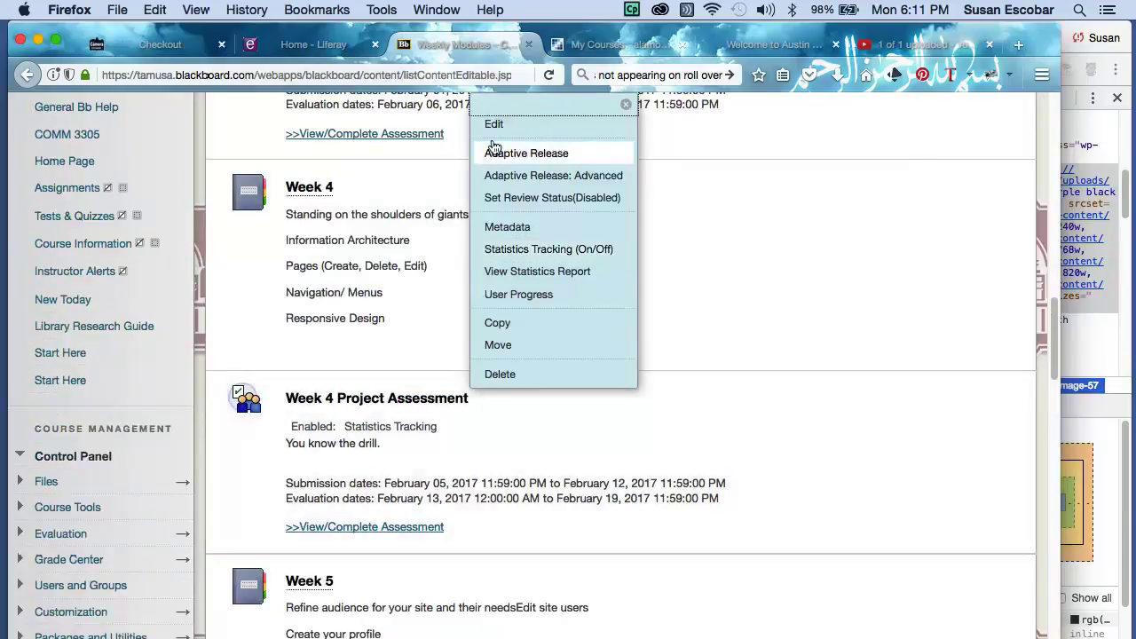
scroll(479, 355, down, 2)
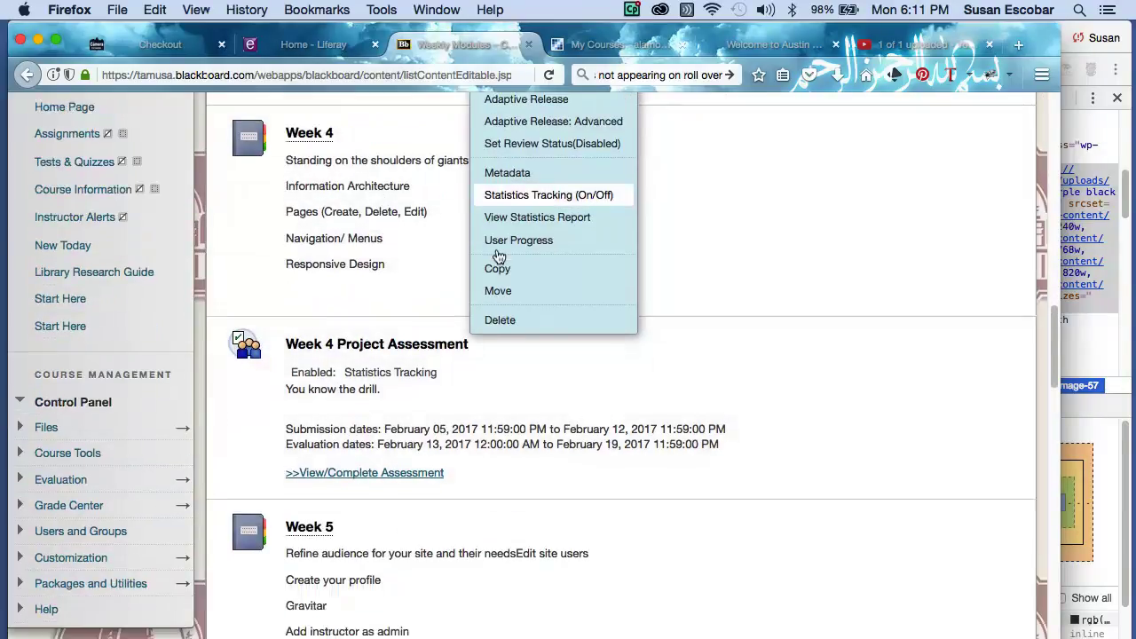
scroll(471, 342, up, 1)
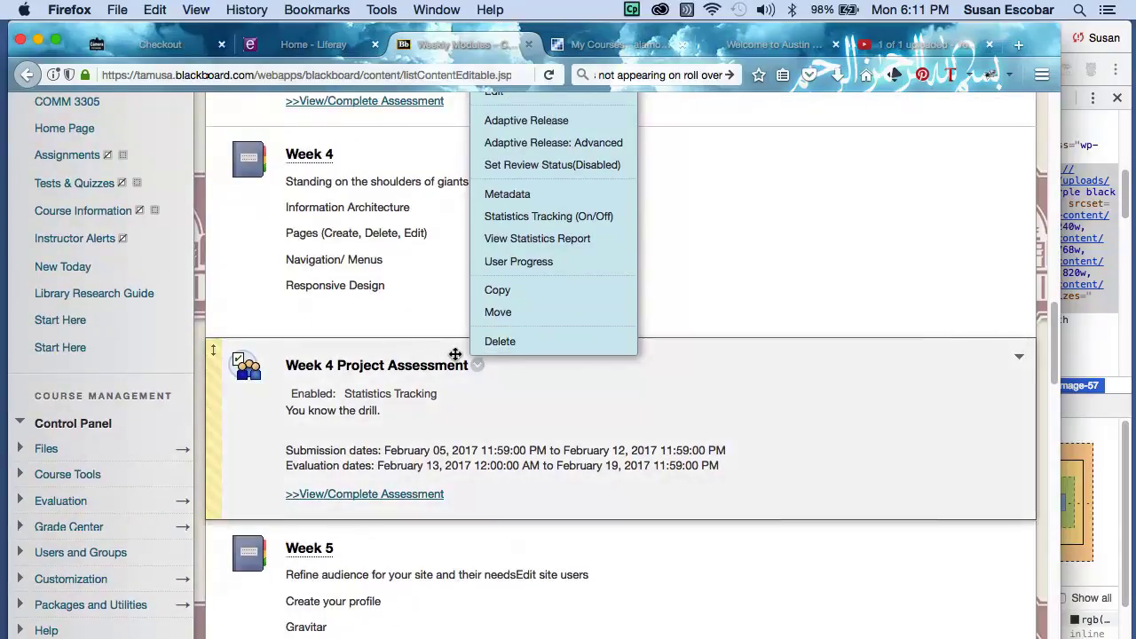
click(475, 364)
click(475, 364)
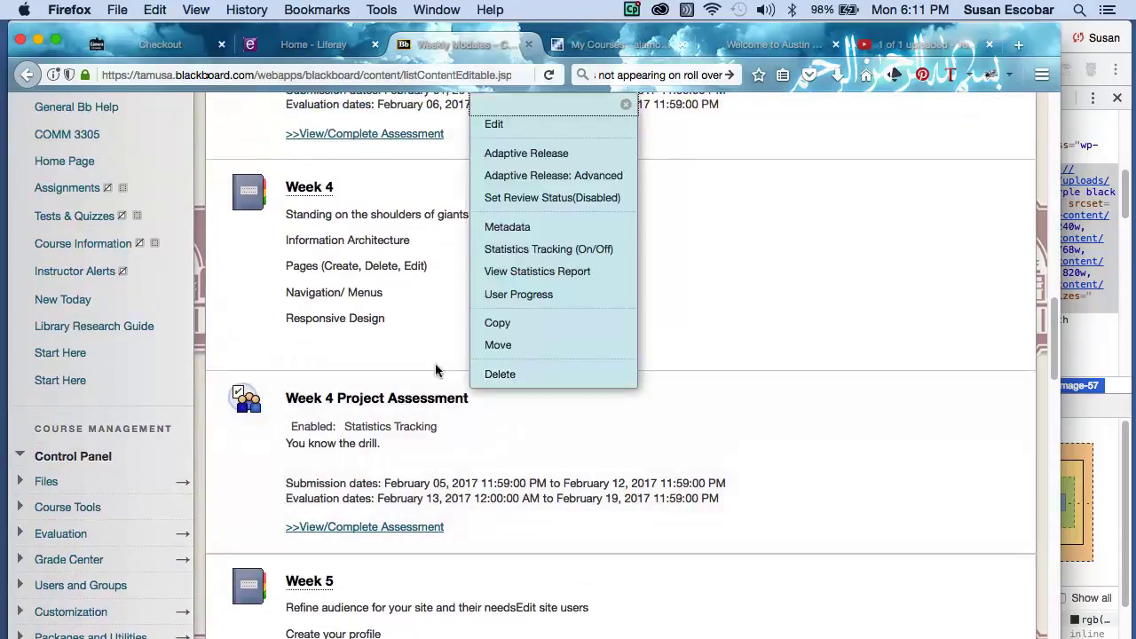
click(506, 123)
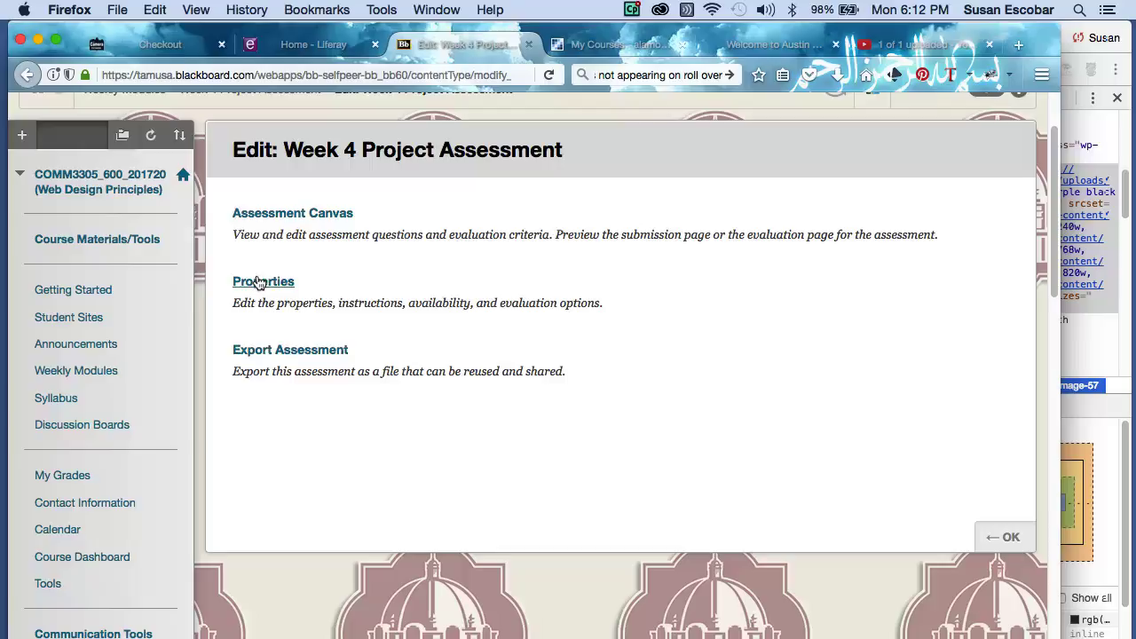
In the Assessment Canvas, open Criteria for Question 1.
click(287, 211)
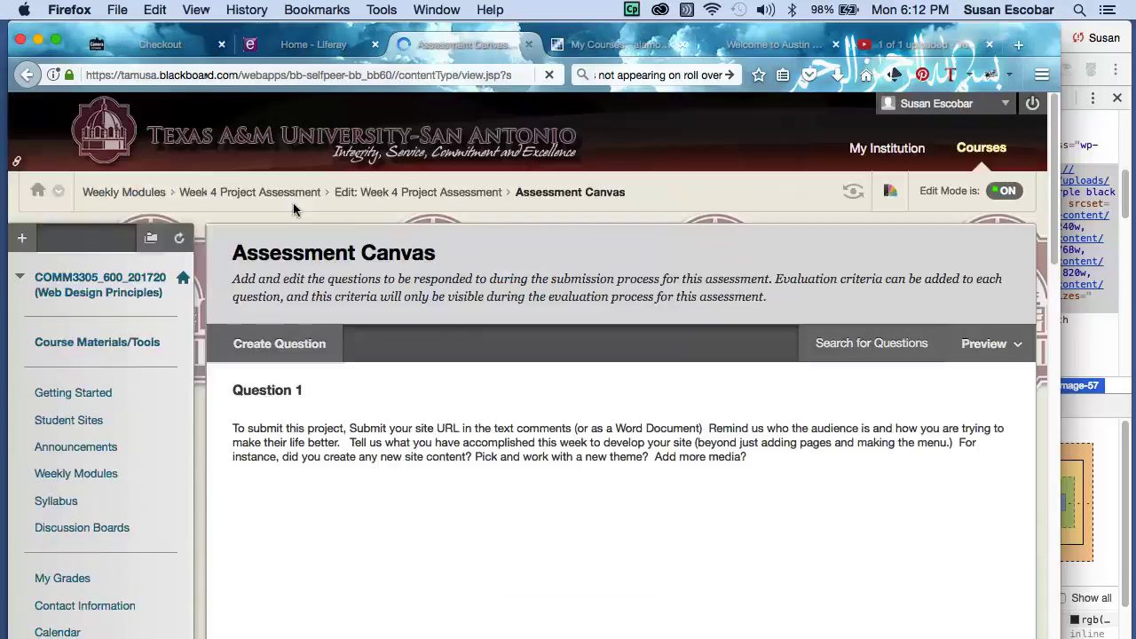
scroll(483, 279, down, 3)
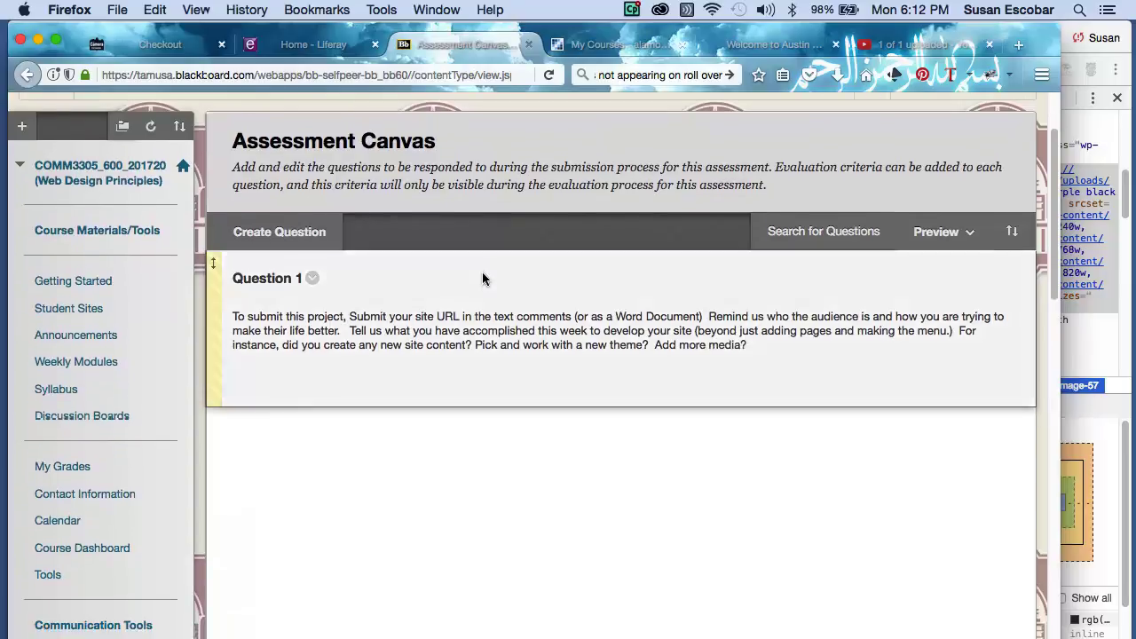
click(300, 271)
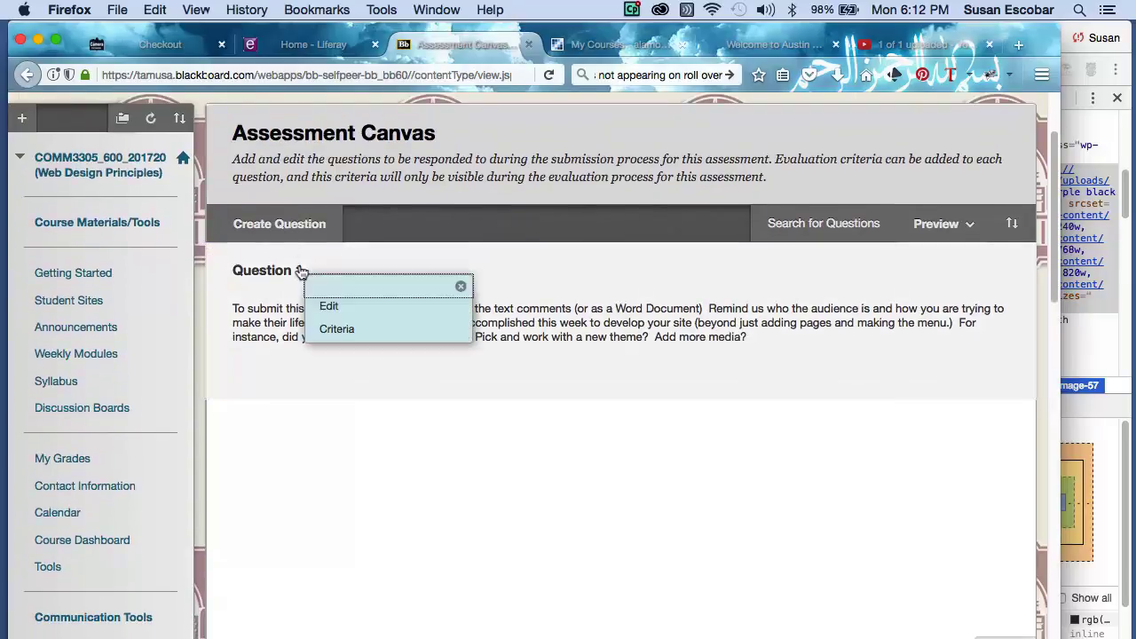
click(318, 328)
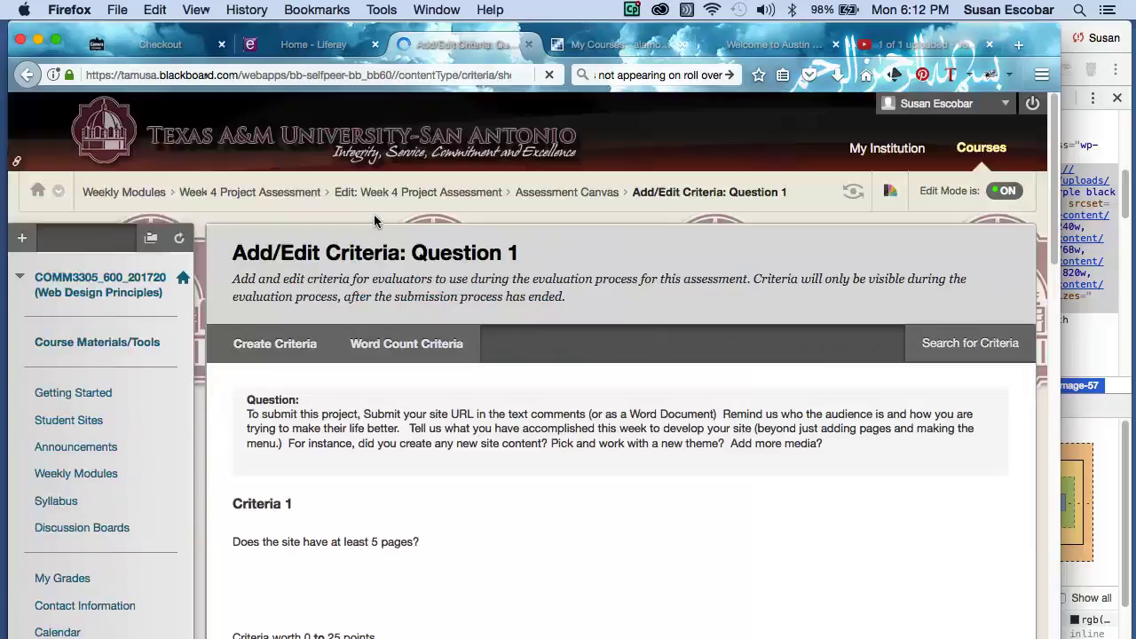
Review Question 1's criteria: Criteria 3 worth 0–20 points and Criteria 4 worth 0–35 points.
scroll(374, 214, down, 5)
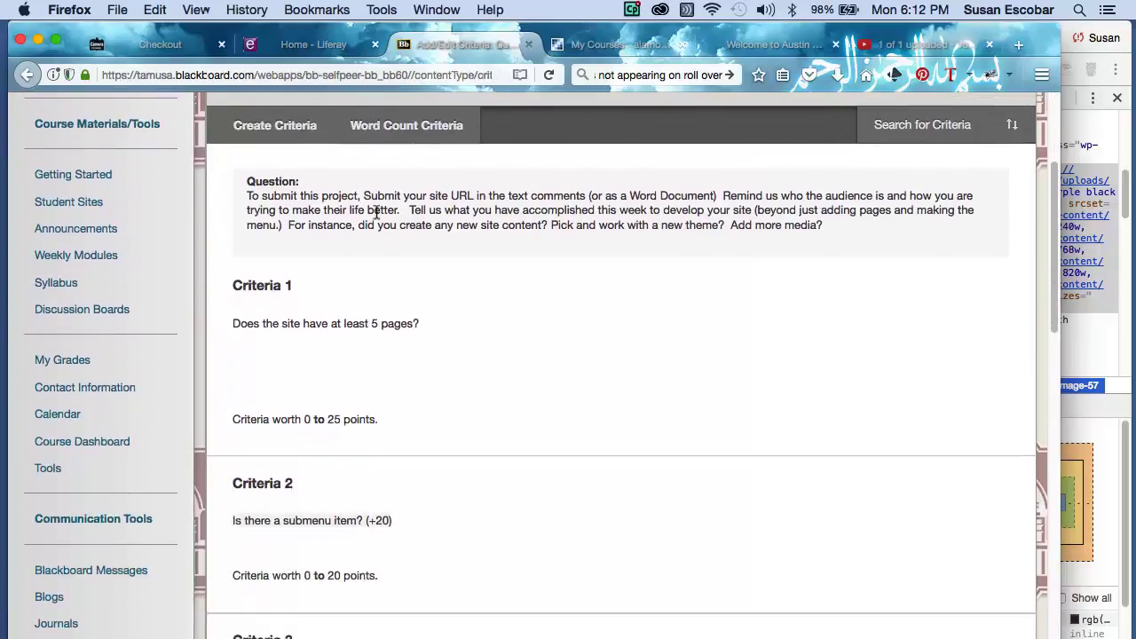
scroll(376, 211, down, 1)
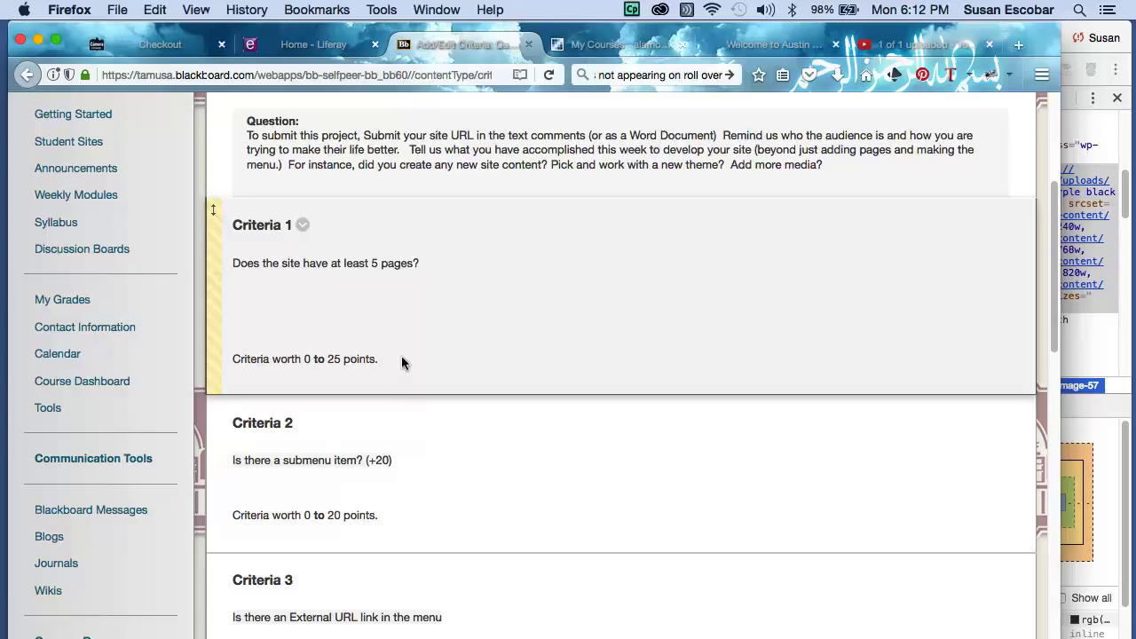
scroll(504, 231, down, 1)
scroll(504, 231, down, 3)
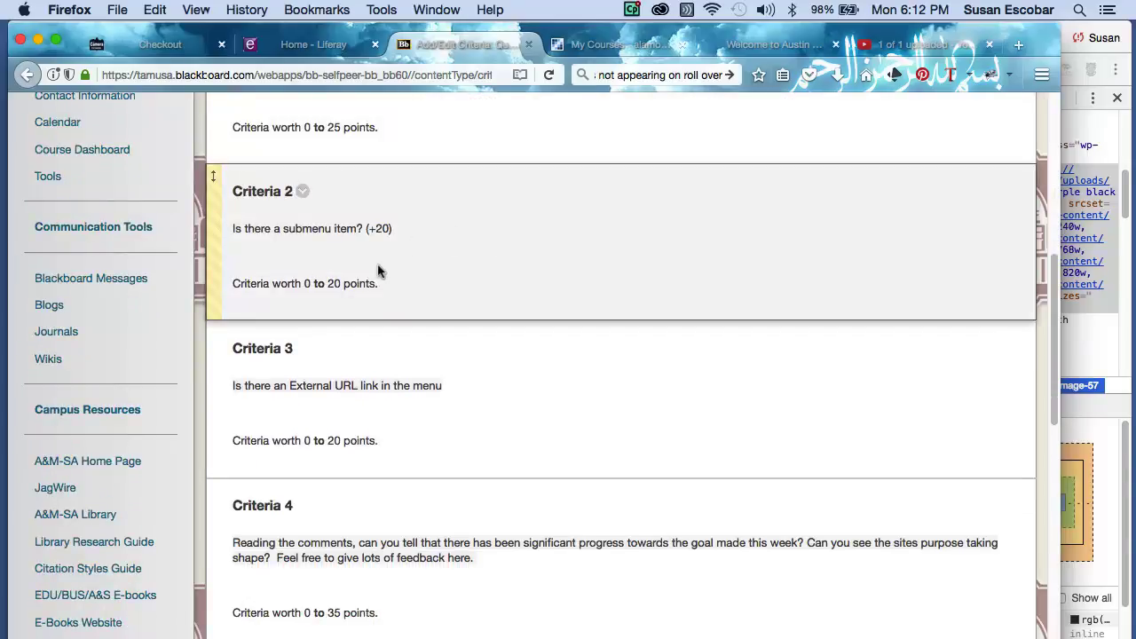
scroll(378, 264, down, 2)
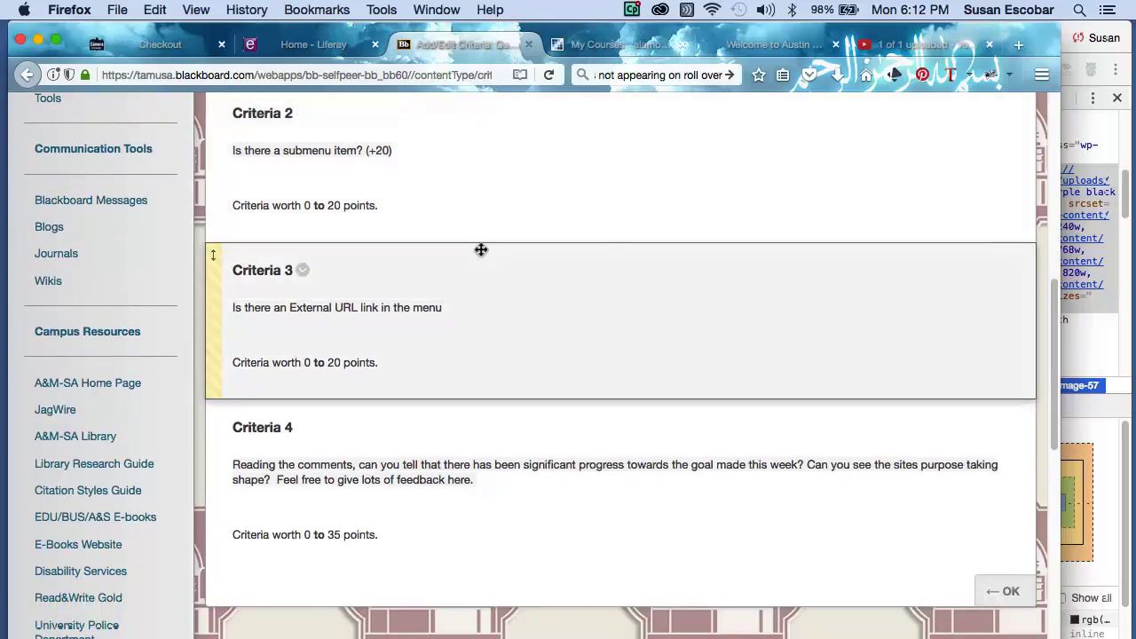
scroll(485, 311, down, 2)
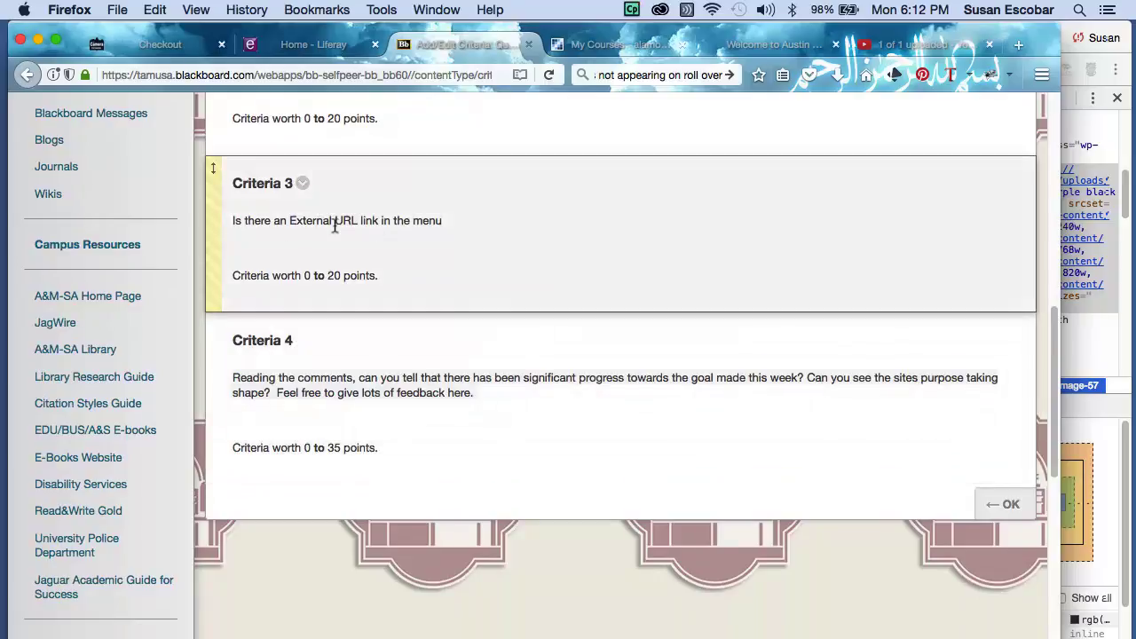
scroll(450, 231, down, 3)
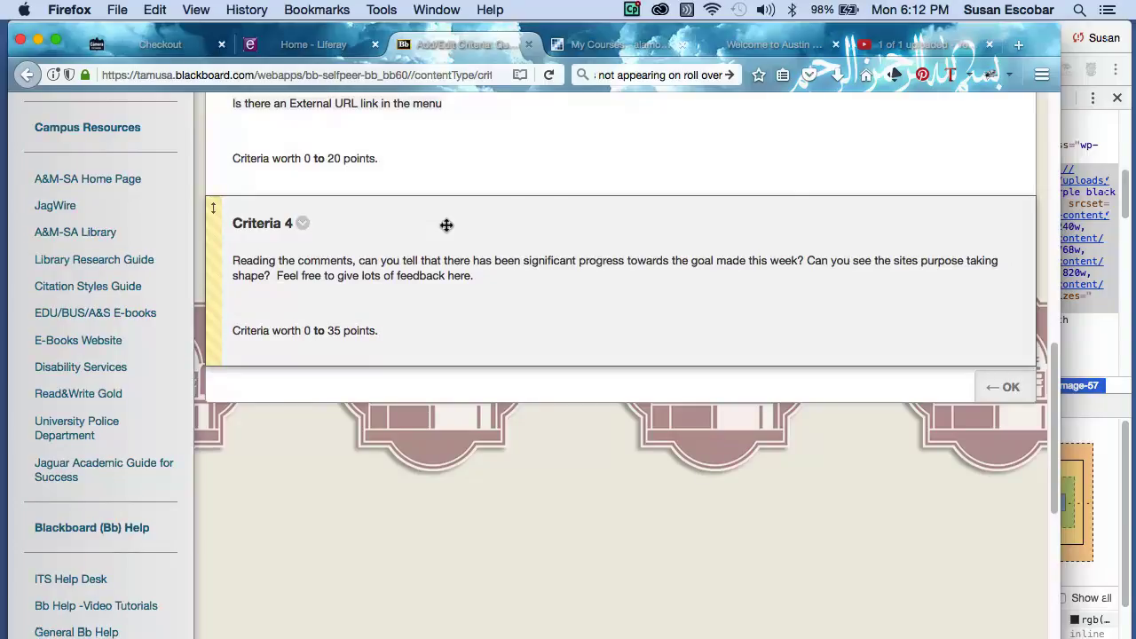
scroll(447, 224, up, 10)
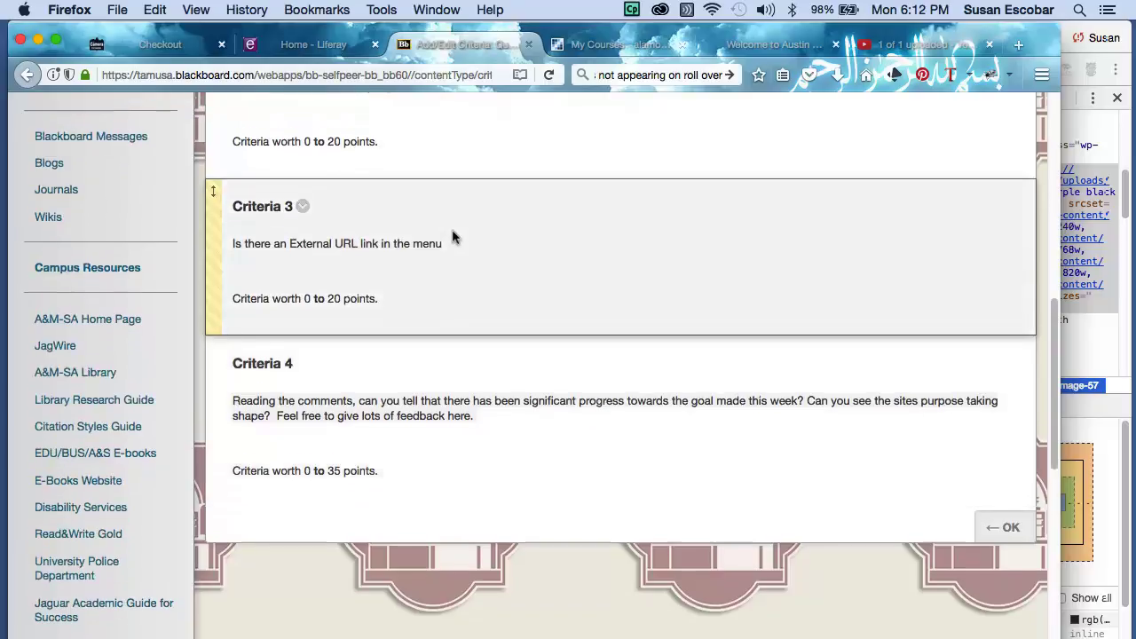
scroll(448, 227, down, 10)
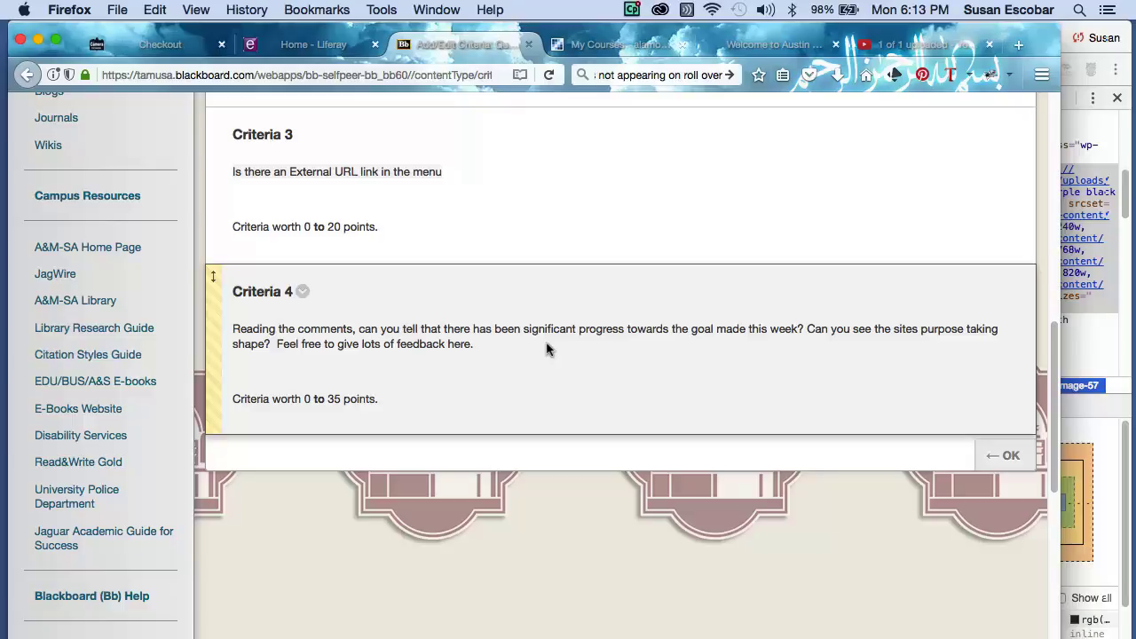
scroll(603, 267, up, 10)
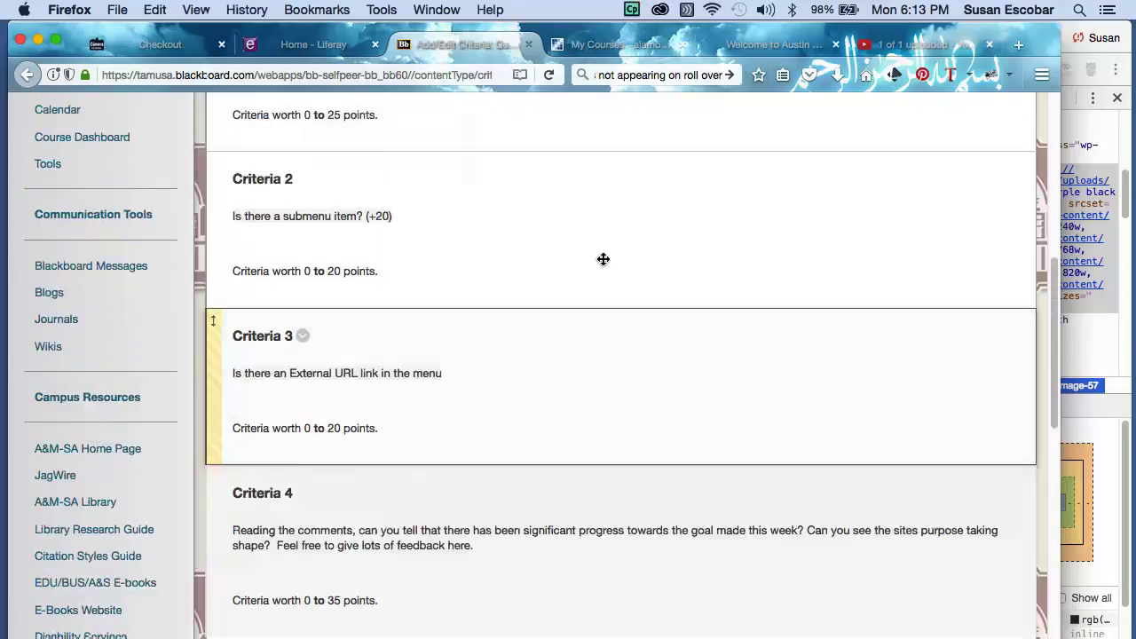
scroll(609, 270, down, 3)
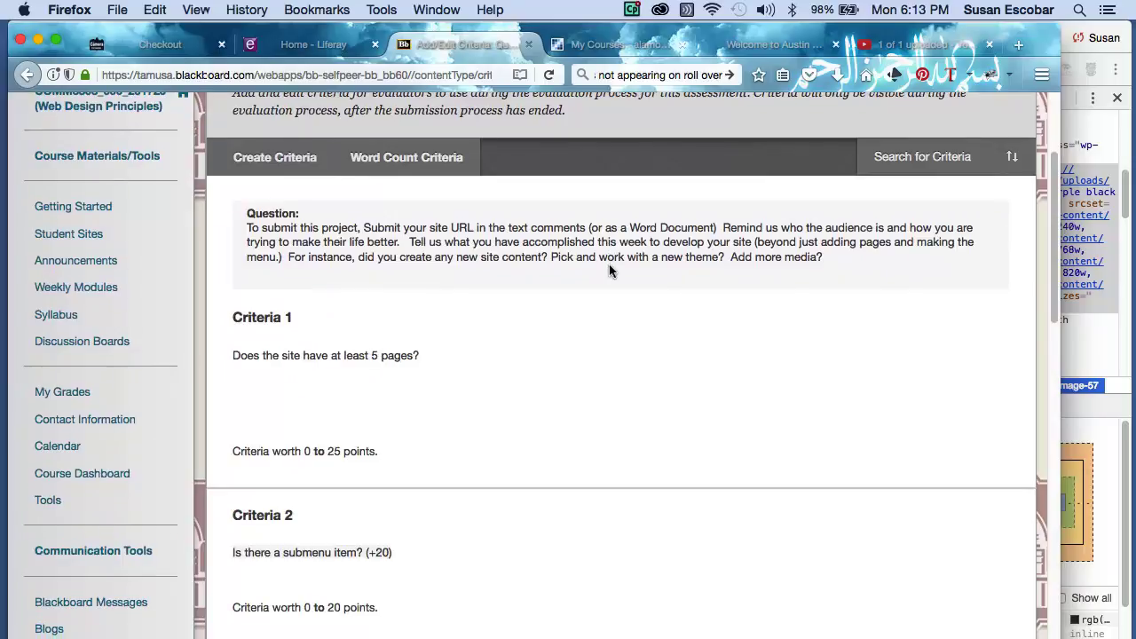